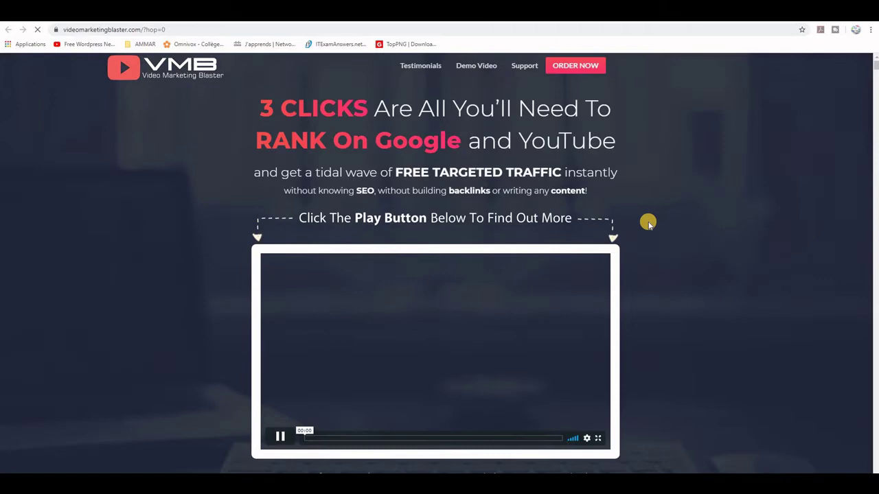
{"action": "scroll", "coordinate": [648, 225], "scroll_direction": "down", "scroll_amount": 3}
{"action": "scroll", "coordinate": [648, 225], "scroll_direction": "down", "scroll_amount": 3}
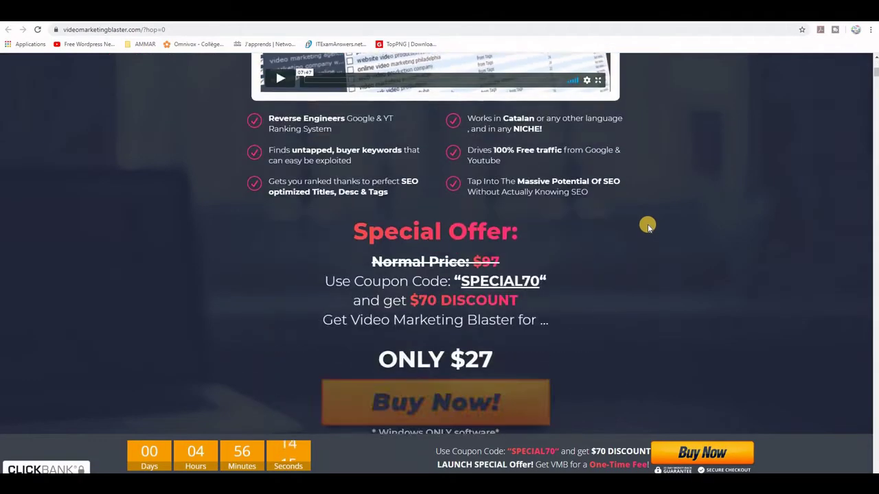
{"action": "scroll", "coordinate": [647, 225], "scroll_direction": "down", "scroll_amount": 3}
{"action": "scroll", "coordinate": [648, 225], "scroll_direction": "down", "scroll_amount": 3}
{"action": "scroll", "coordinate": [647, 225], "scroll_direction": "up", "scroll_amount": 3}
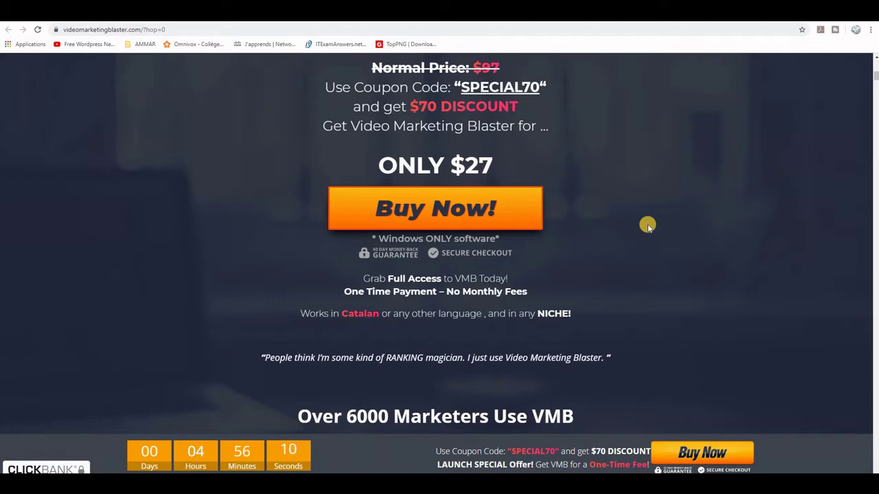
{"action": "scroll", "coordinate": [648, 225], "scroll_direction": "down", "scroll_amount": 3}
{"action": "scroll", "coordinate": [648, 225], "scroll_direction": "down", "scroll_amount": 3}
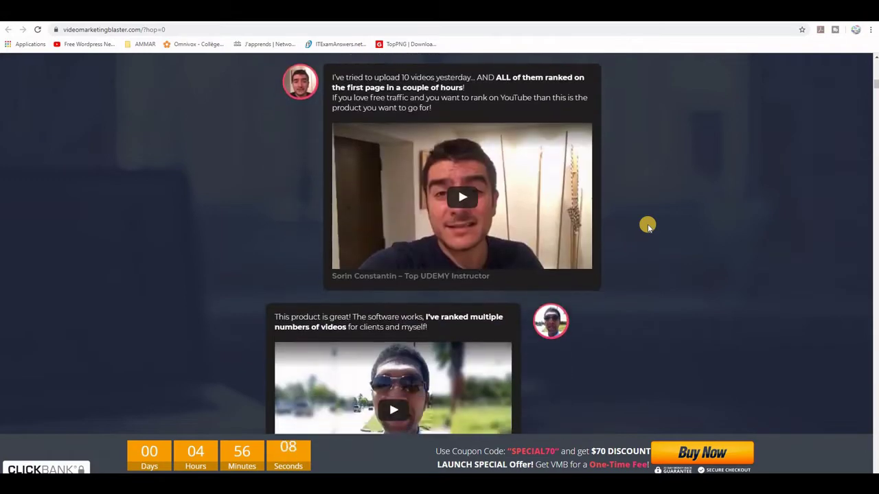
{"action": "scroll", "coordinate": [647, 225], "scroll_direction": "down", "scroll_amount": 4}
{"action": "scroll", "coordinate": [648, 225], "scroll_direction": "down", "scroll_amount": 2}
{"action": "scroll", "coordinate": [648, 225], "scroll_direction": "down", "scroll_amount": 2}
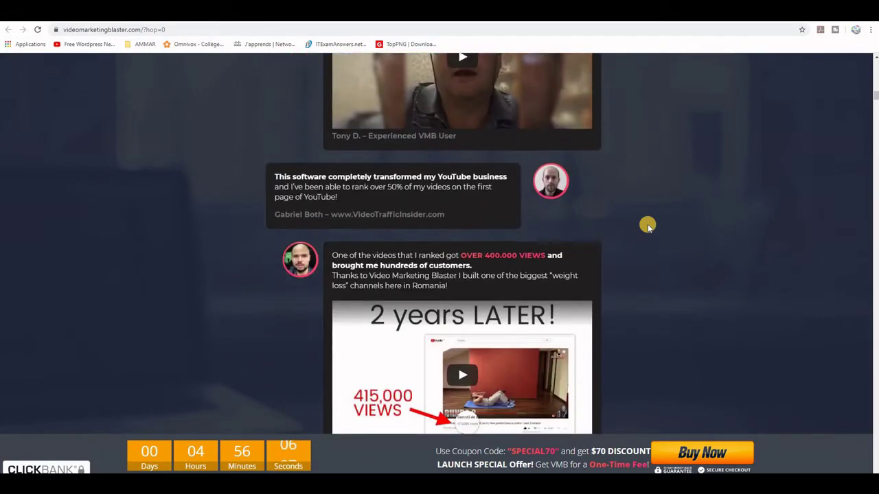
{"action": "scroll", "coordinate": [648, 225], "scroll_direction": "down", "scroll_amount": 2}
{"action": "scroll", "coordinate": [648, 225], "scroll_direction": "down", "scroll_amount": 4}
{"action": "scroll", "coordinate": [648, 225], "scroll_direction": "down", "scroll_amount": 2}
{"action": "scroll", "coordinate": [647, 225], "scroll_direction": "down", "scroll_amount": 4}
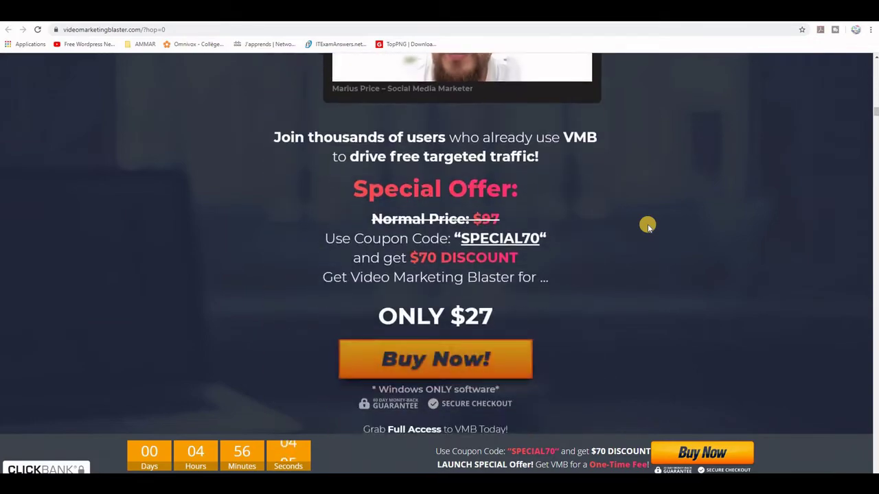
{"action": "scroll", "coordinate": [647, 225], "scroll_direction": "down", "scroll_amount": 3}
{"action": "scroll", "coordinate": [648, 225], "scroll_direction": "down", "scroll_amount": 3}
{"action": "scroll", "coordinate": [647, 225], "scroll_direction": "down", "scroll_amount": 3}
{"action": "scroll", "coordinate": [648, 226], "scroll_direction": "down", "scroll_amount": 3}
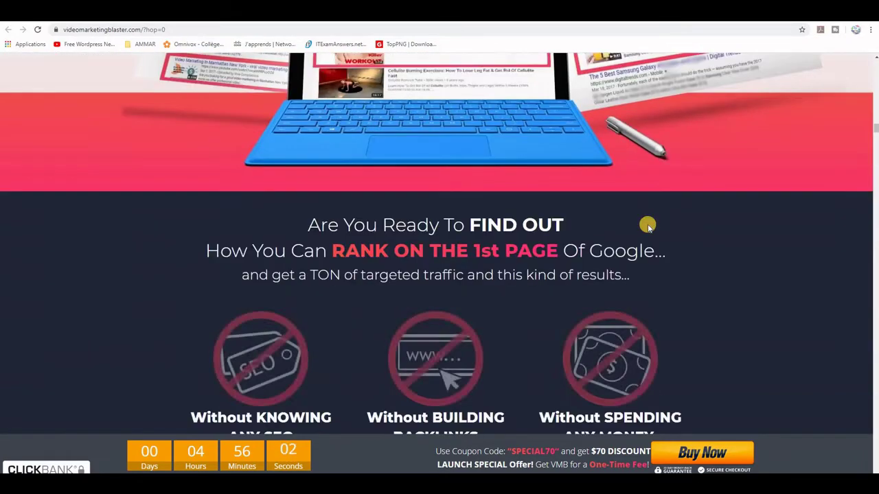
{"action": "scroll", "coordinate": [648, 226], "scroll_direction": "down", "scroll_amount": 3}
{"action": "scroll", "coordinate": [647, 226], "scroll_direction": "down", "scroll_amount": 3}
{"action": "scroll", "coordinate": [649, 227], "scroll_direction": "down", "scroll_amount": 4}
{"action": "scroll", "coordinate": [649, 227], "scroll_direction": "down", "scroll_amount": 3}
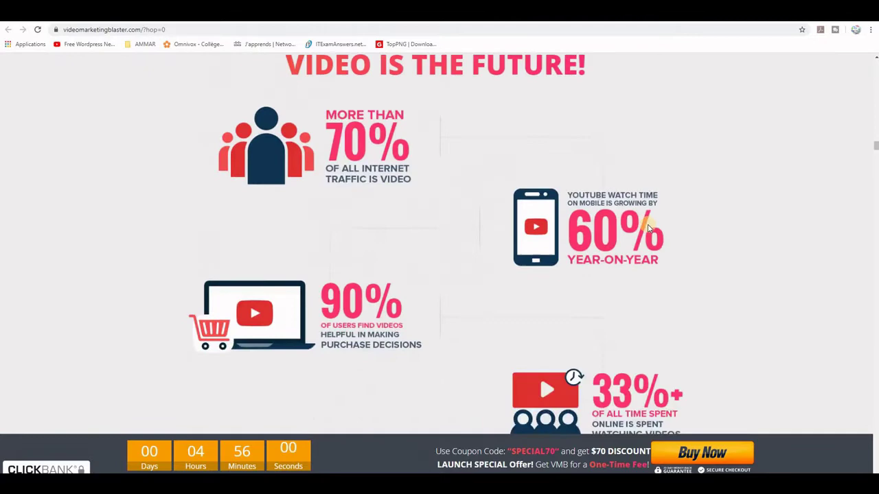
{"action": "scroll", "coordinate": [649, 228], "scroll_direction": "down", "scroll_amount": 3}
{"action": "scroll", "coordinate": [649, 228], "scroll_direction": "down", "scroll_amount": 2}
{"action": "scroll", "coordinate": [649, 228], "scroll_direction": "down", "scroll_amount": 2}
{"action": "scroll", "coordinate": [649, 228], "scroll_direction": "down", "scroll_amount": 3}
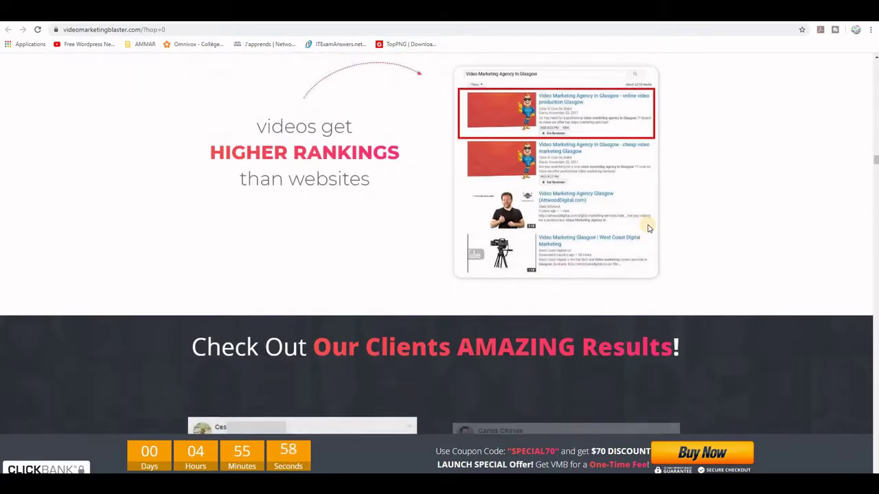
{"action": "scroll", "coordinate": [674, 227], "scroll_direction": "down", "scroll_amount": 2}
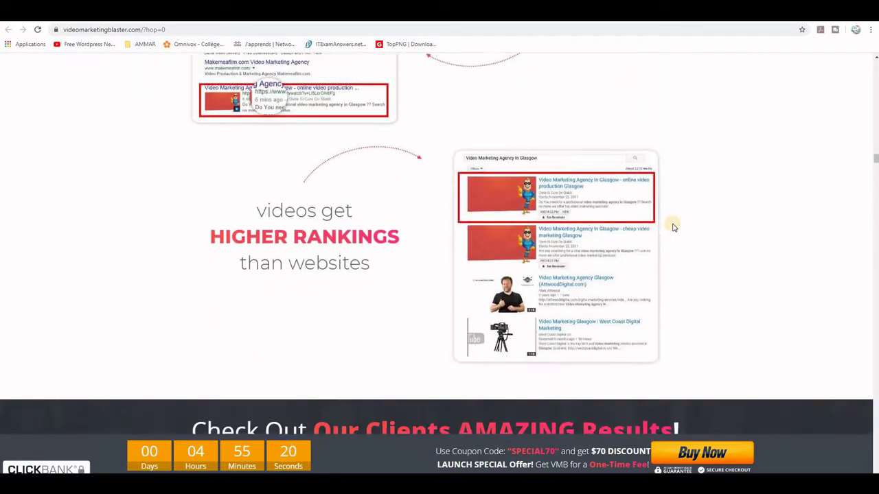
{"action": "scroll", "coordinate": [673, 226], "scroll_direction": "down", "scroll_amount": 3}
{"action": "scroll", "coordinate": [673, 226], "scroll_direction": "up", "scroll_amount": 2}
{"action": "scroll", "coordinate": [638, 178], "scroll_direction": "up", "scroll_amount": 1}
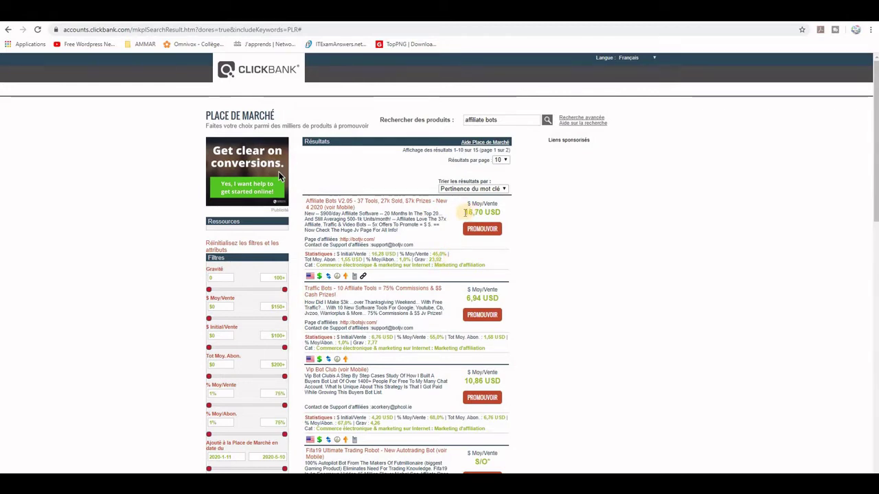
Step: Highlight, then deselect, the 16,70 USD average payout on the Affiliate Bots listing
{"action": "left_click_drag", "start_coordinate": [467, 213], "coordinate": [505, 217]}
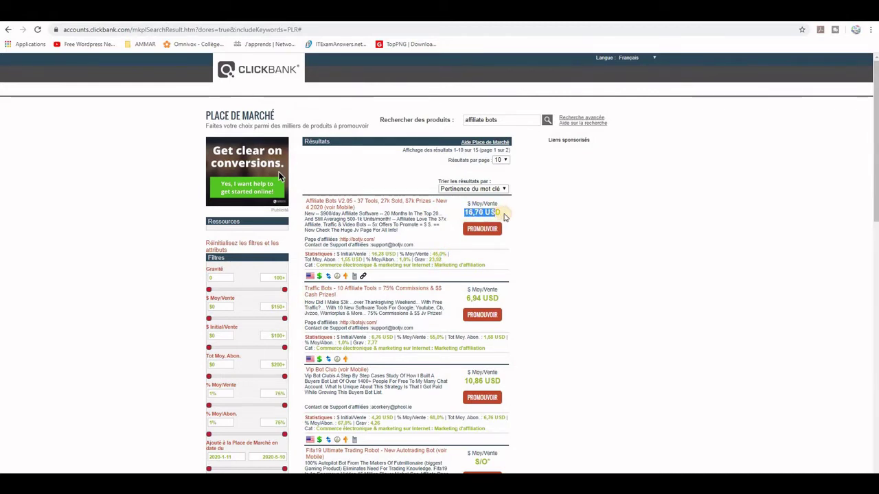
{"action": "left_click", "coordinate": [504, 215]}
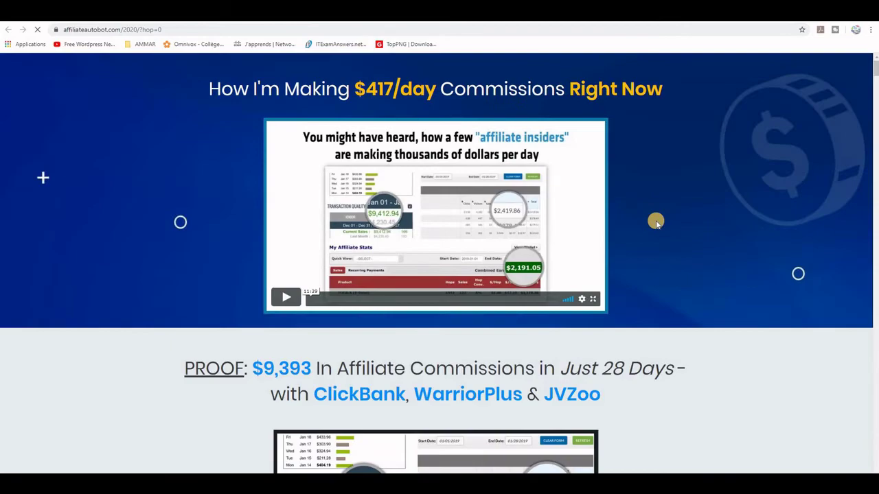
Step: Scroll down and back up through the Affiliate Bots sales page to review it
{"action": "scroll", "coordinate": [638, 222], "scroll_direction": "down", "scroll_amount": 1}
{"action": "scroll", "coordinate": [649, 223], "scroll_direction": "down", "scroll_amount": 3}
{"action": "scroll", "coordinate": [656, 225], "scroll_direction": "down", "scroll_amount": 4}
{"action": "scroll", "coordinate": [655, 224], "scroll_direction": "down", "scroll_amount": 2}
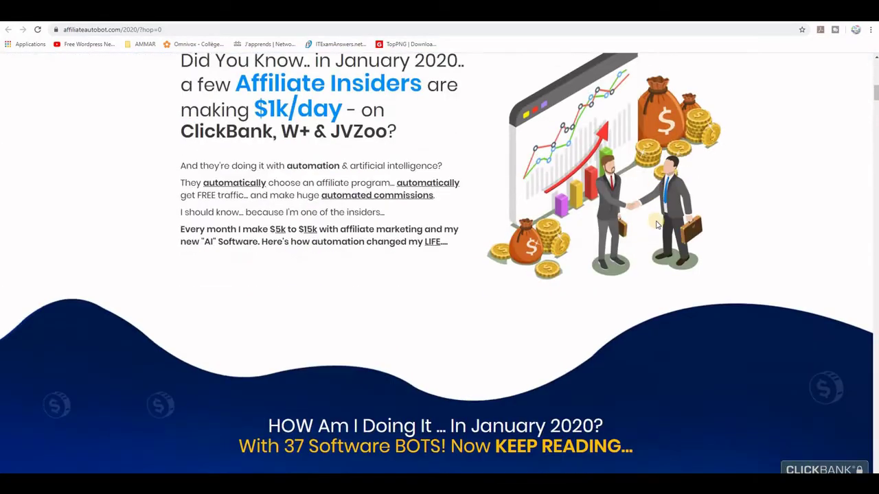
{"action": "scroll", "coordinate": [656, 226], "scroll_direction": "down", "scroll_amount": 3}
{"action": "scroll", "coordinate": [655, 229], "scroll_direction": "down", "scroll_amount": 2}
{"action": "scroll", "coordinate": [656, 228], "scroll_direction": "down", "scroll_amount": 3}
{"action": "scroll", "coordinate": [655, 226], "scroll_direction": "down", "scroll_amount": 4}
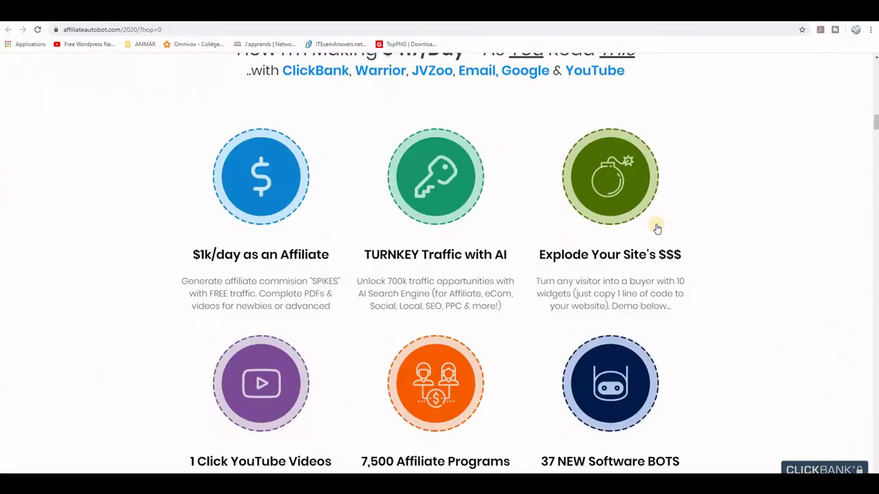
{"action": "scroll", "coordinate": [656, 226], "scroll_direction": "down", "scroll_amount": 3}
{"action": "scroll", "coordinate": [656, 230], "scroll_direction": "down", "scroll_amount": 3}
{"action": "scroll", "coordinate": [655, 230], "scroll_direction": "down", "scroll_amount": 3}
{"action": "scroll", "coordinate": [656, 230], "scroll_direction": "down", "scroll_amount": 4}
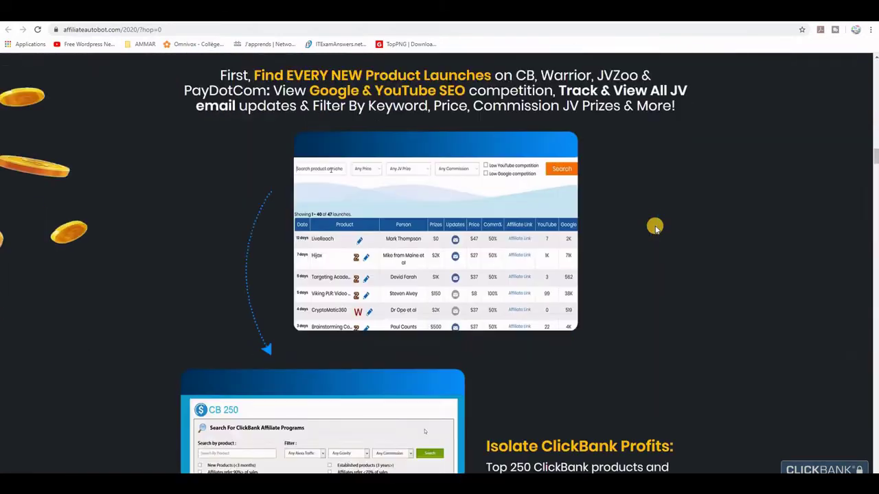
{"action": "scroll", "coordinate": [655, 230], "scroll_direction": "down", "scroll_amount": 3}
{"action": "scroll", "coordinate": [656, 230], "scroll_direction": "down", "scroll_amount": 4}
{"action": "scroll", "coordinate": [656, 229], "scroll_direction": "down", "scroll_amount": 3}
{"action": "scroll", "coordinate": [655, 229], "scroll_direction": "down", "scroll_amount": 4}
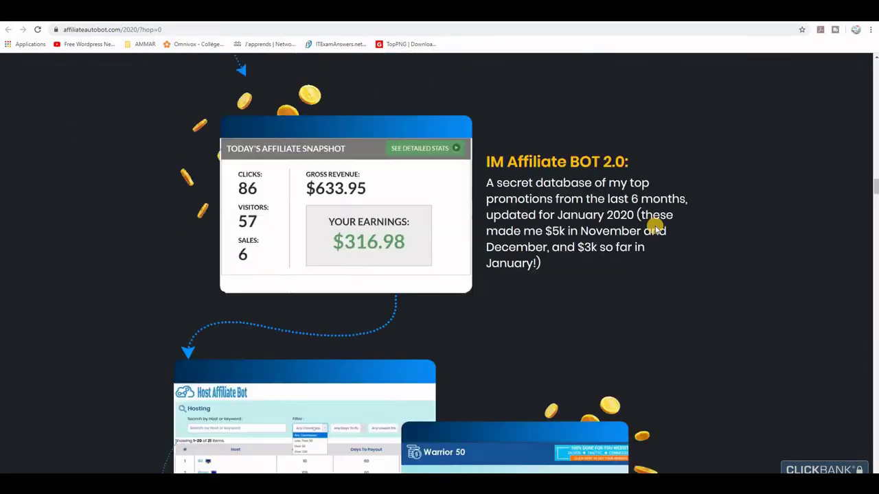
{"action": "scroll", "coordinate": [656, 229], "scroll_direction": "down", "scroll_amount": 2}
{"action": "scroll", "coordinate": [656, 229], "scroll_direction": "down", "scroll_amount": 3}
{"action": "scroll", "coordinate": [656, 228], "scroll_direction": "down", "scroll_amount": 3}
{"action": "scroll", "coordinate": [655, 229], "scroll_direction": "up", "scroll_amount": 3}
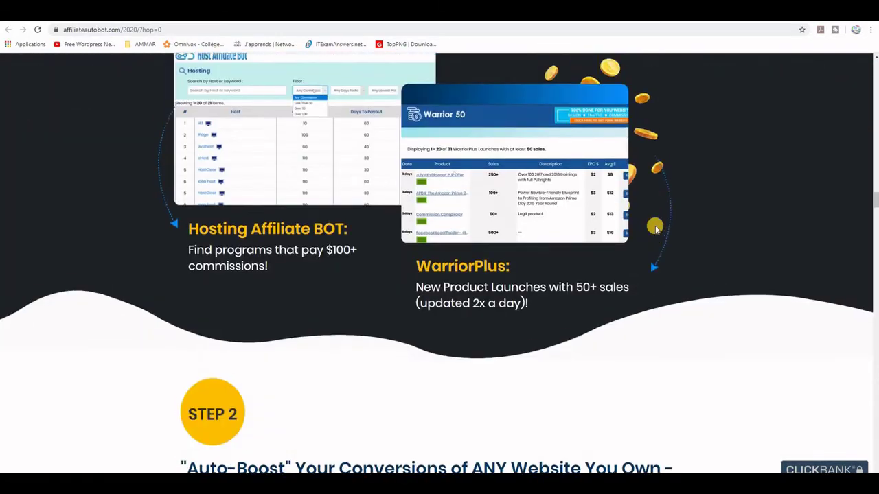
{"action": "scroll", "coordinate": [656, 229], "scroll_direction": "up", "scroll_amount": 4}
{"action": "scroll", "coordinate": [656, 228], "scroll_direction": "up", "scroll_amount": 3}
{"action": "scroll", "coordinate": [656, 228], "scroll_direction": "up", "scroll_amount": 4}
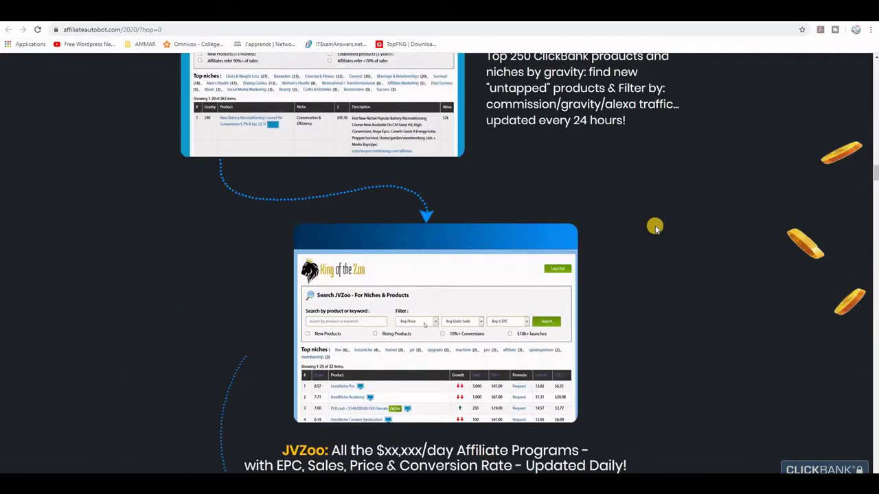
{"action": "scroll", "coordinate": [656, 229], "scroll_direction": "up", "scroll_amount": 3}
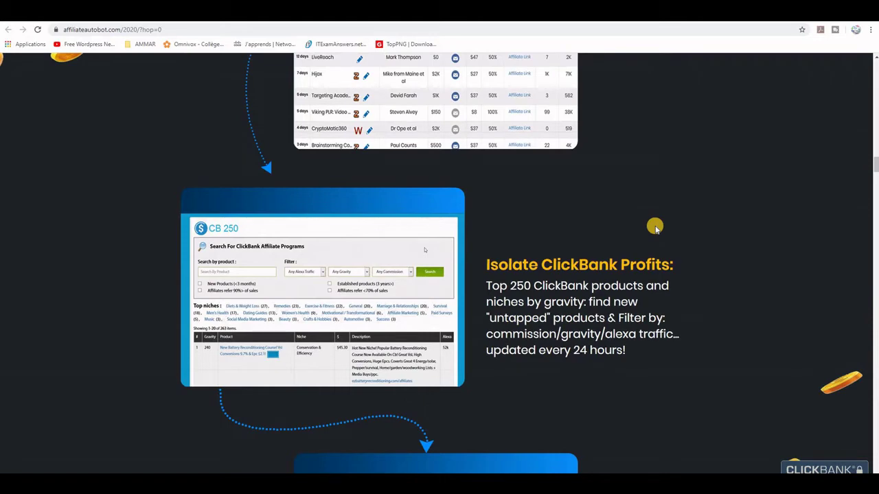
{"action": "scroll", "coordinate": [656, 228], "scroll_direction": "down", "scroll_amount": 4}
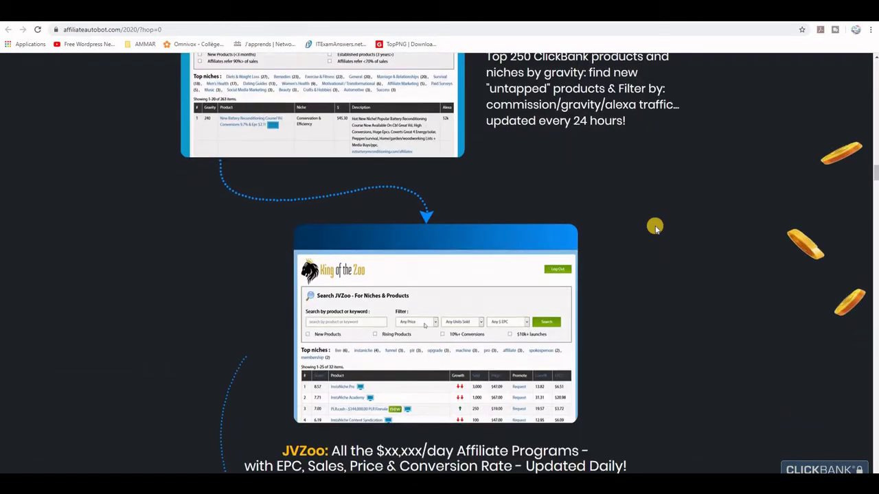
{"action": "scroll", "coordinate": [655, 229], "scroll_direction": "up", "scroll_amount": 2}
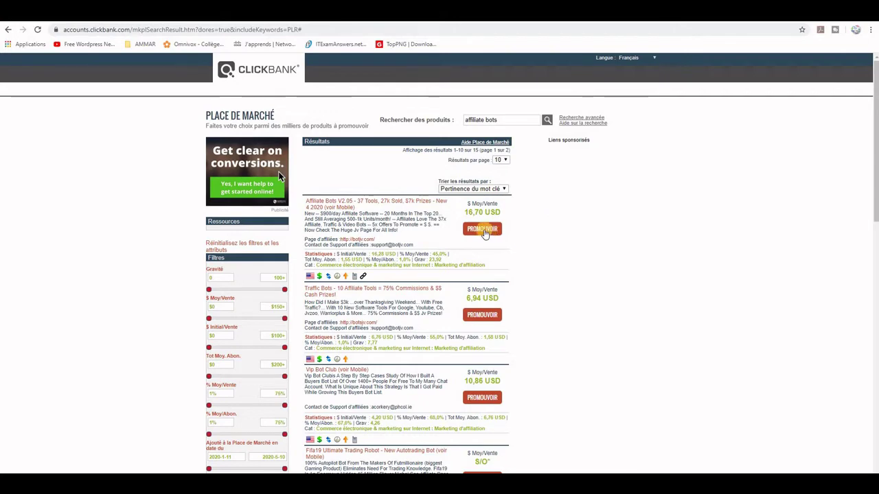
Step: Generate the Affiliate Bots HopLink with the saved account name and copy it
{"action": "left_click", "coordinate": [483, 230]}
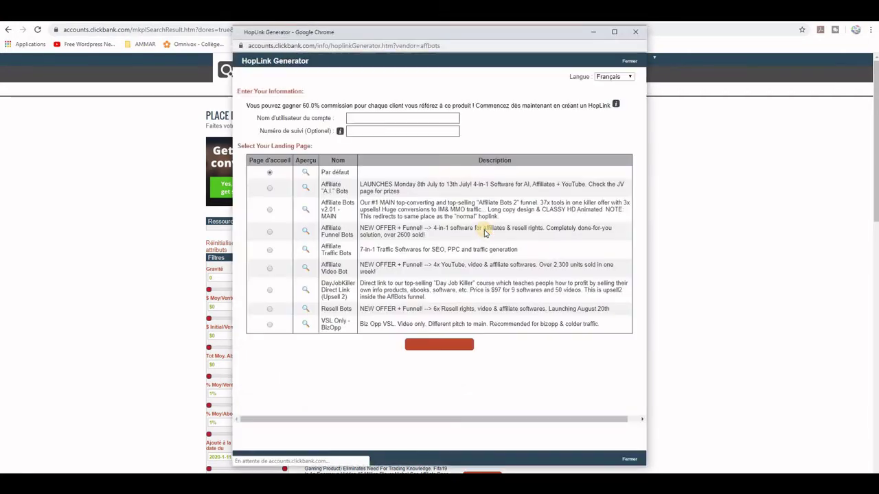
{"action": "left_click", "coordinate": [394, 118]}
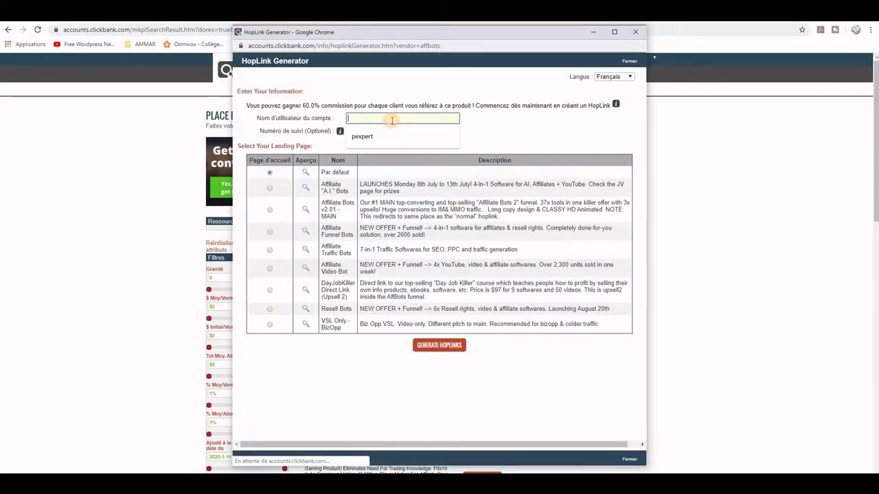
{"action": "left_click", "coordinate": [376, 136]}
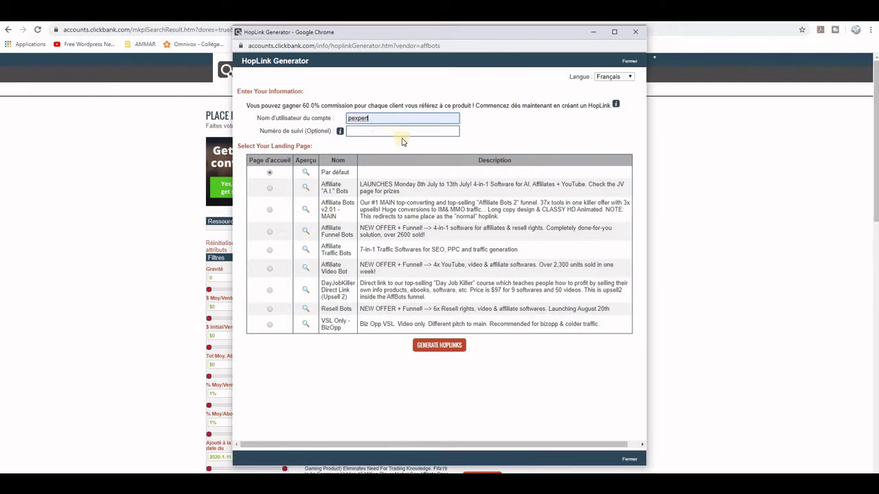
{"action": "left_click", "coordinate": [443, 350]}
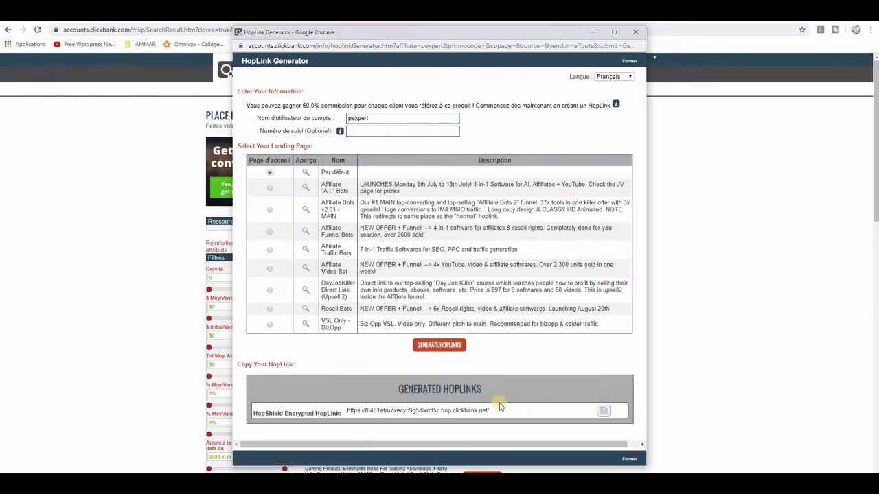
{"action": "mouse_move", "coordinate": [497, 410]}
{"action": "left_mouse_down"}
{"action": "mouse_move", "coordinate": [348, 410]}
{"action": "mouse_move", "coordinate": [487, 411]}
{"action": "left_mouse_up"}
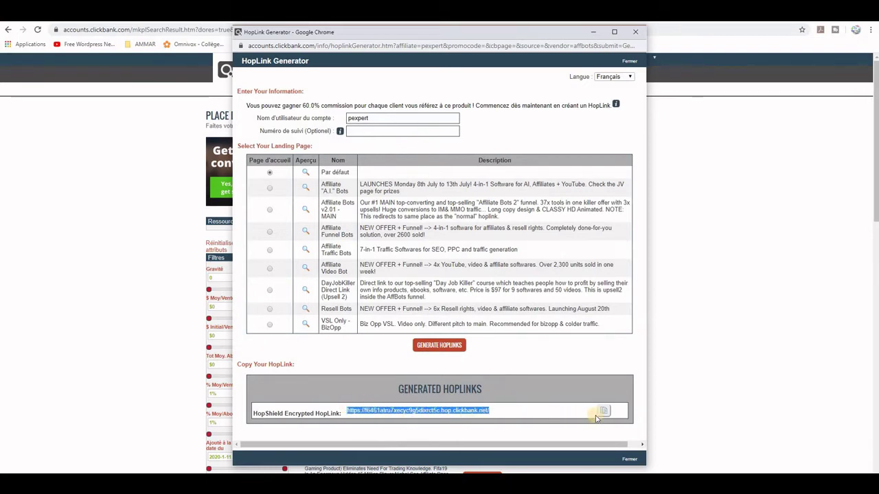
{"action": "left_click", "coordinate": [602, 412]}
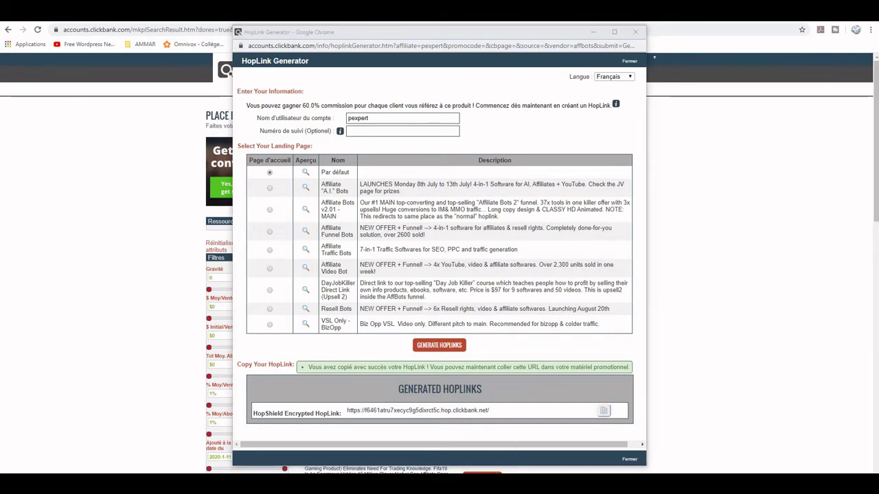
Step: Paste the Affiliate Bots HopLink in Notepad under its heading, then go back to the marketplace results
{"action": "key", "text": "alt+Tab"}
{"action": "left_click", "coordinate": [210, 118]}
{"action": "right_click", "coordinate": [211, 118]}
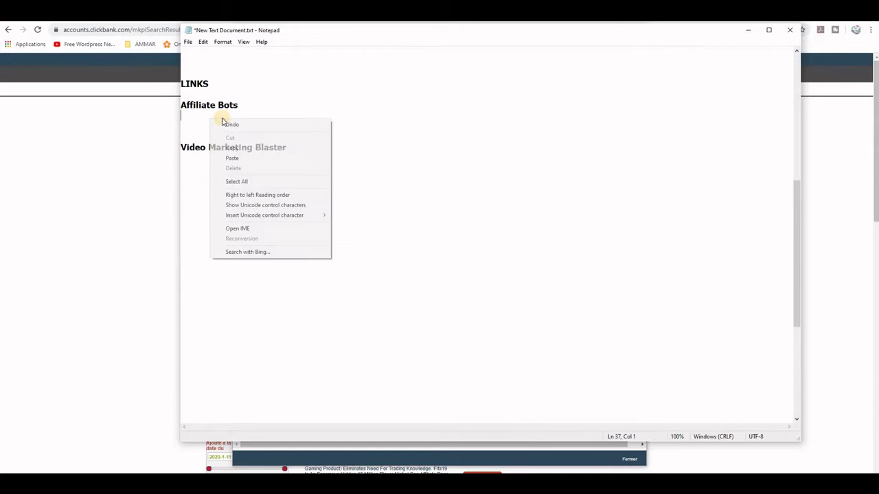
{"action": "left_click", "coordinate": [253, 158]}
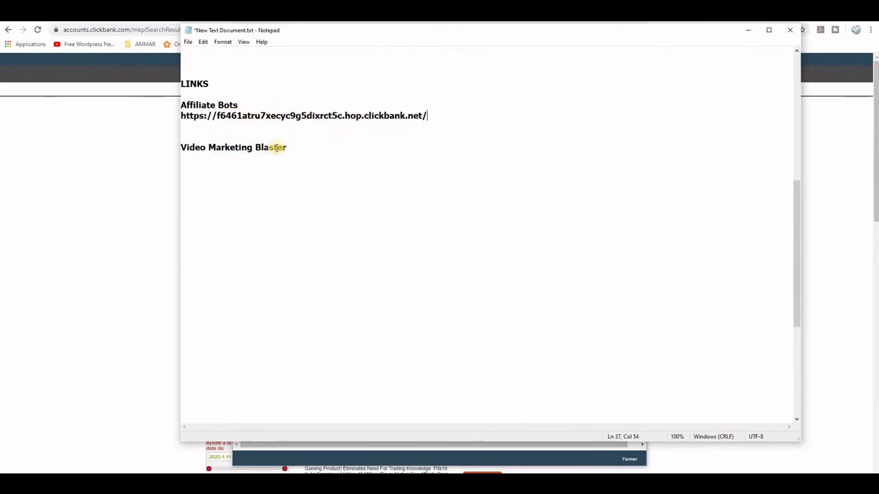
{"action": "left_click", "coordinate": [251, 170]}
{"action": "left_click", "coordinate": [128, 183]}
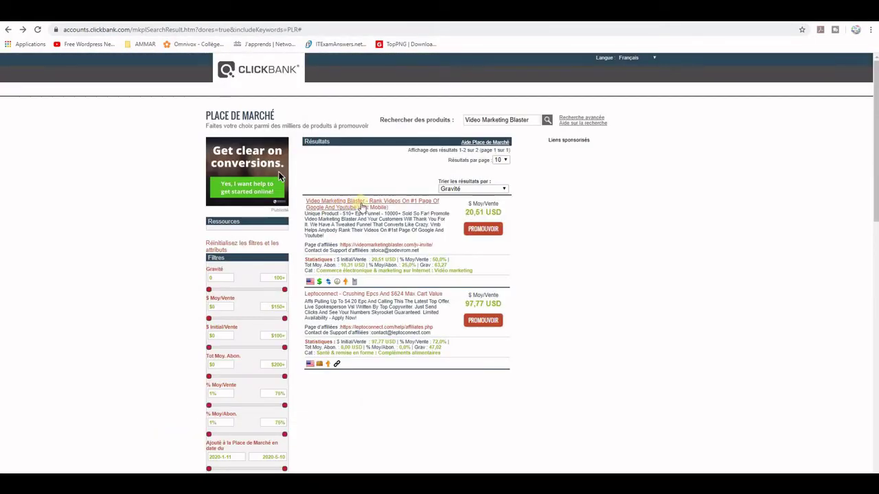
Step: Generate and copy the Video Marketing Blaster HopLink, then close the generator popup
{"action": "left_click", "coordinate": [484, 230]}
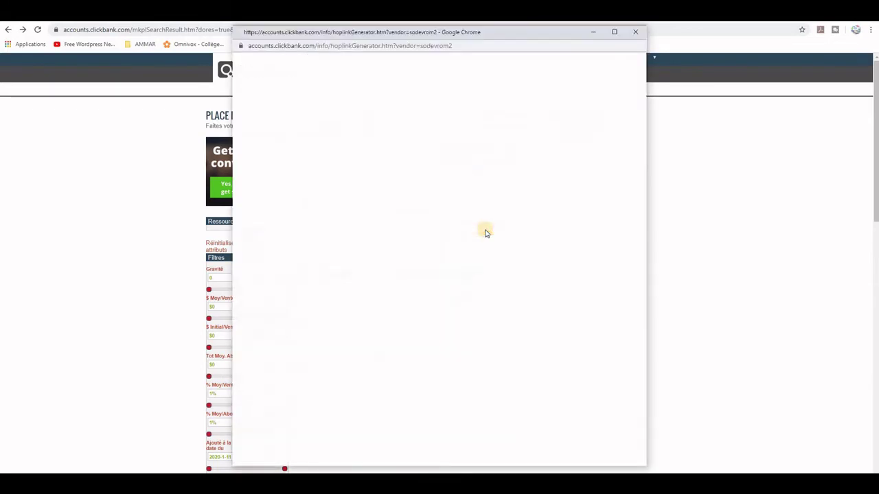
{"action": "left_click", "coordinate": [421, 149]}
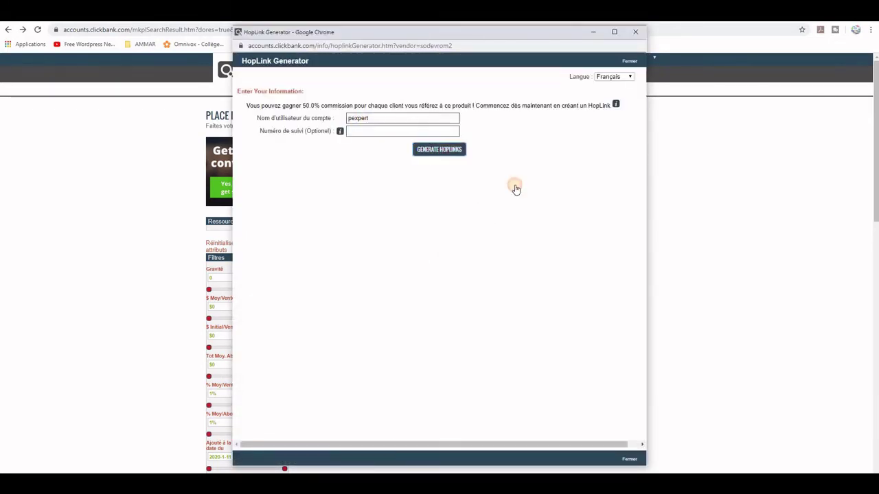
{"action": "left_click", "coordinate": [604, 217]}
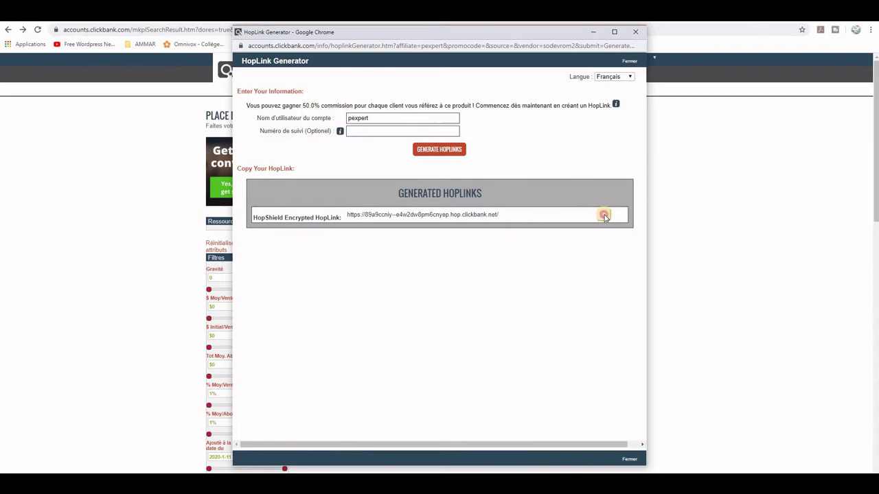
{"action": "left_click", "coordinate": [635, 32]}
Step: Paste the Video Marketing Blaster HopLink into Notepad under its heading
{"action": "left_click", "coordinate": [465, 472]}
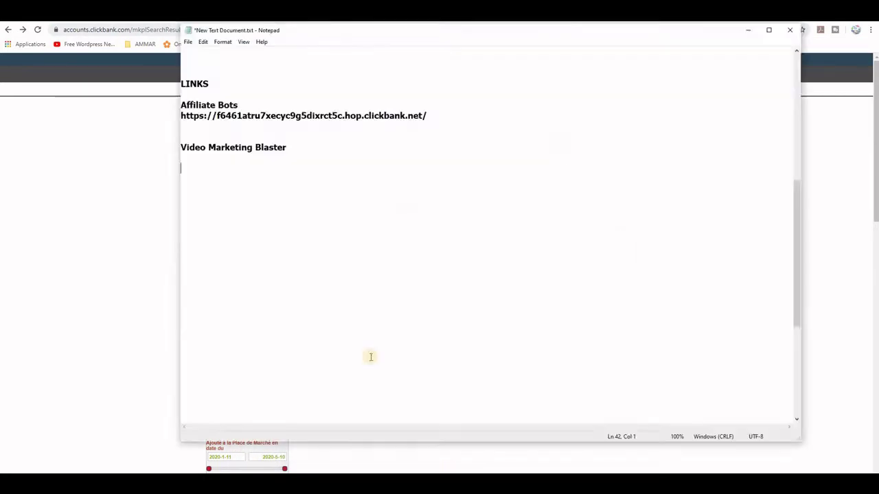
{"action": "right_click", "coordinate": [203, 163]}
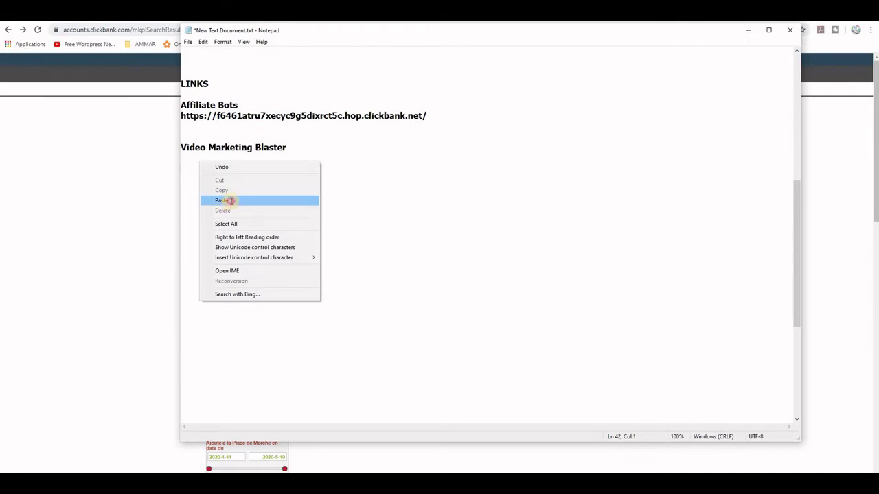
{"action": "left_click", "coordinate": [228, 202]}
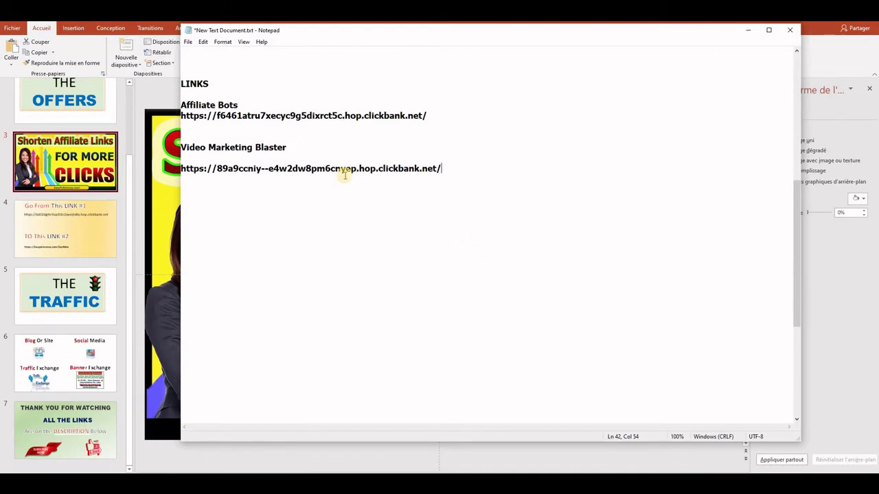
Step: Review both HopLinks in Notepad, checking the end of each link
{"action": "left_click_drag", "start_coordinate": [427, 115], "coordinate": [261, 116]}
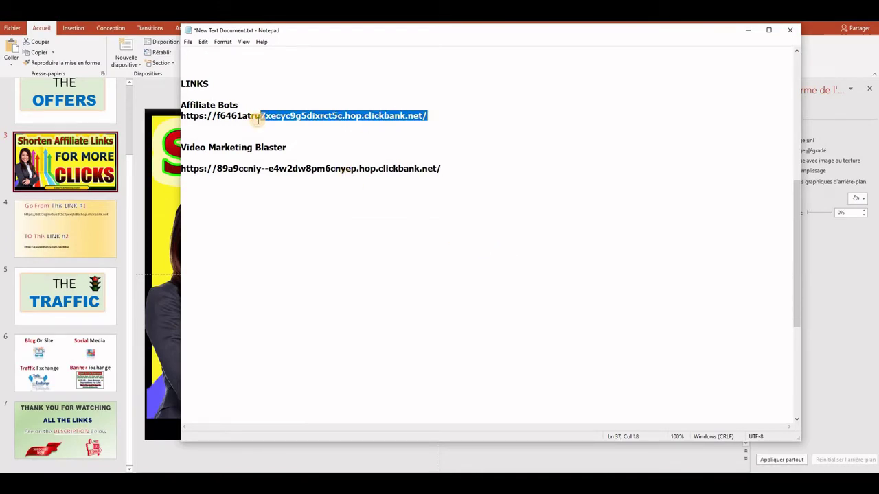
{"action": "left_click", "coordinate": [257, 129]}
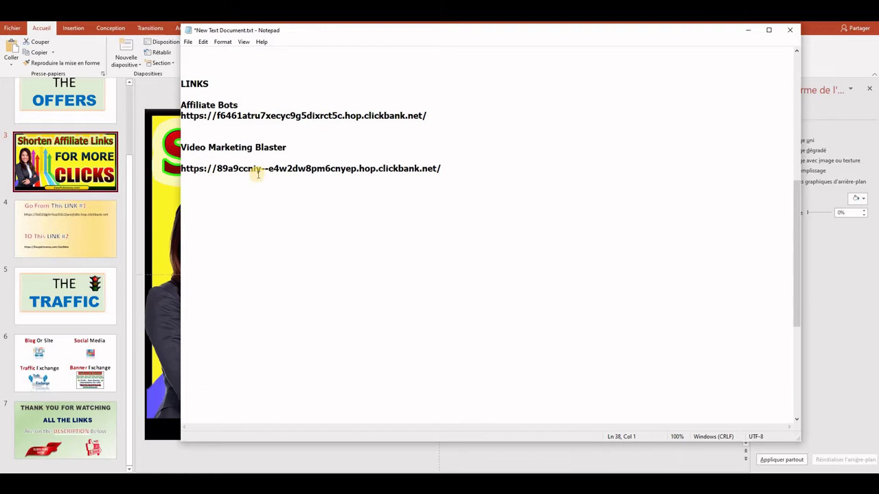
{"action": "left_click", "coordinate": [440, 169]}
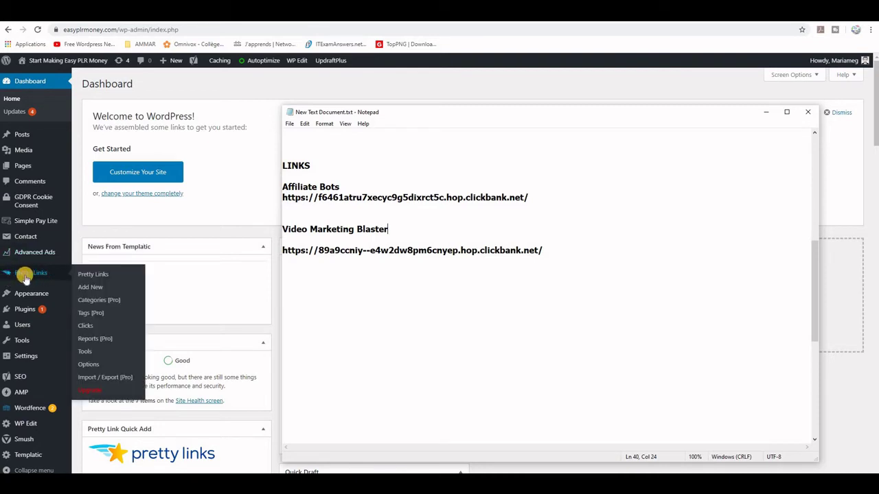
{"action": "mouse_move", "coordinate": [31, 272]}
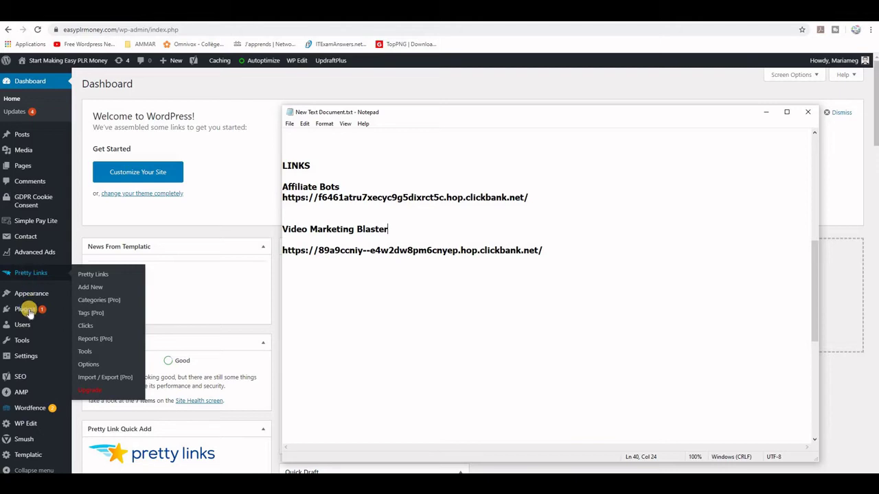
Step: Open Plugins > Add New from the WordPress admin sidebar
{"action": "mouse_move", "coordinate": [25, 309]}
{"action": "left_click", "coordinate": [81, 324]}
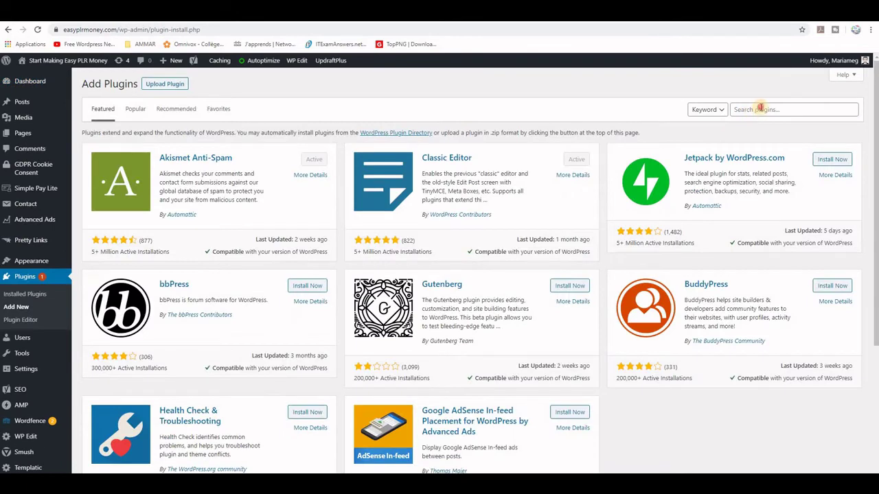
Step: Search plugins for 'prett', confirm Pretty Links is active, and open a new Pretty Link form
{"action": "left_click", "coordinate": [756, 110]}
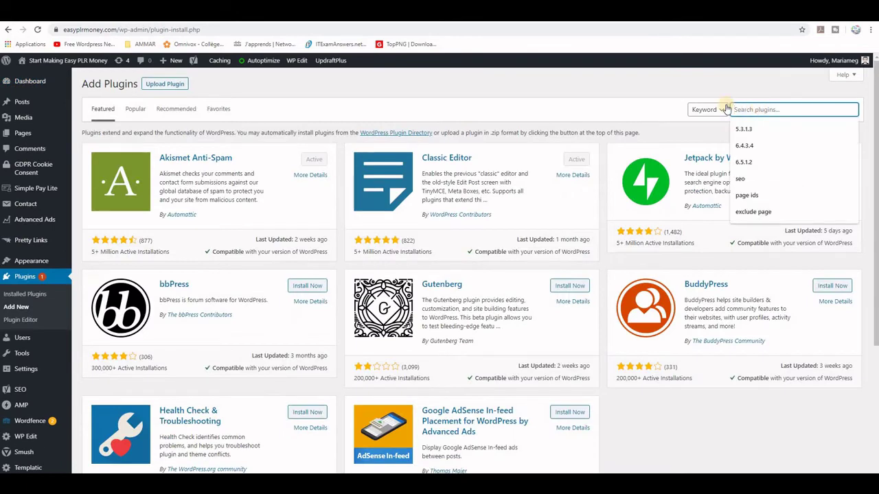
{"action": "type", "text": "pretty links"}
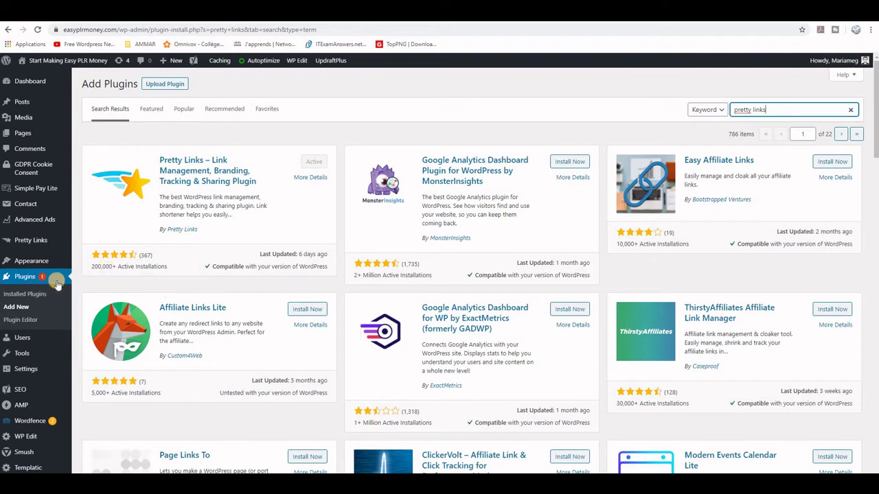
{"action": "mouse_move", "coordinate": [31, 240]}
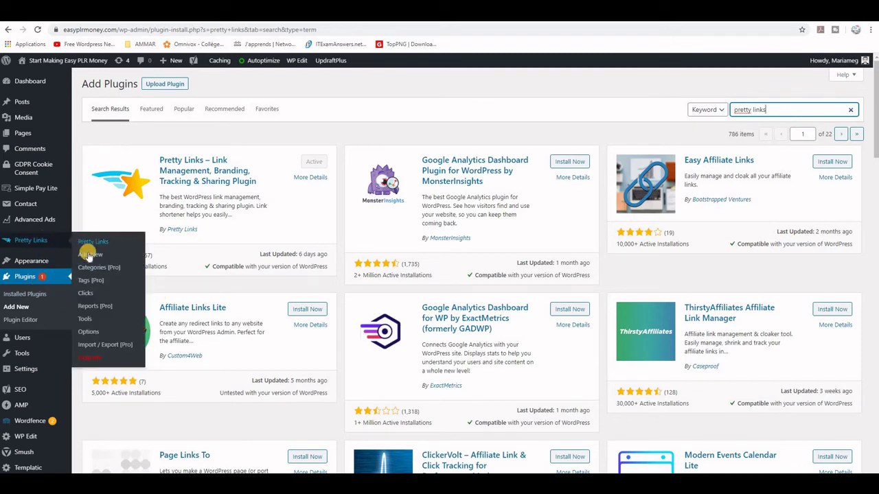
{"action": "left_click", "coordinate": [85, 256]}
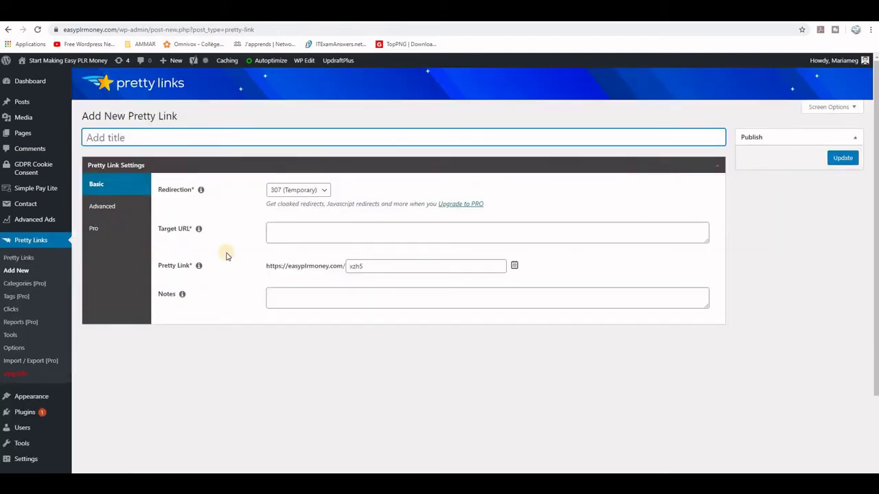
Step: Copy the Affiliate Bots HopLink from Notepad into the Pretty Link Target URL field
{"action": "left_click", "coordinate": [498, 468]}
{"action": "left_click_drag", "start_coordinate": [526, 198], "coordinate": [283, 198]}
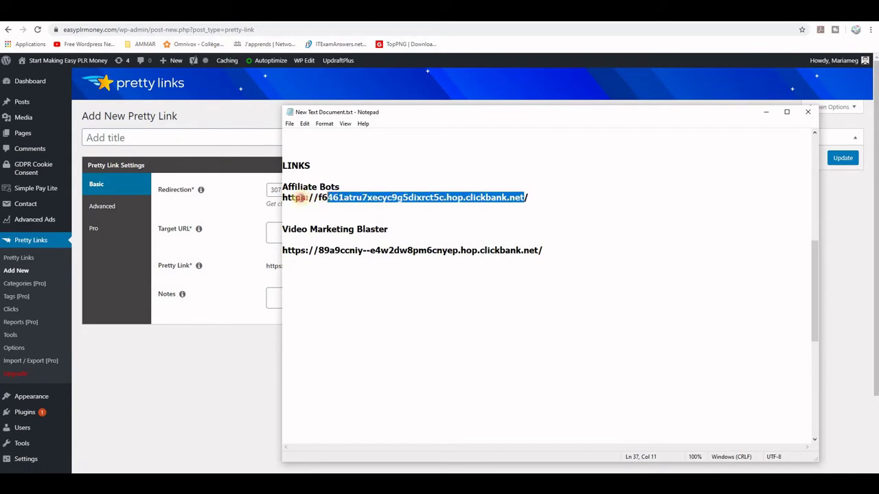
{"action": "right_click", "coordinate": [292, 199]}
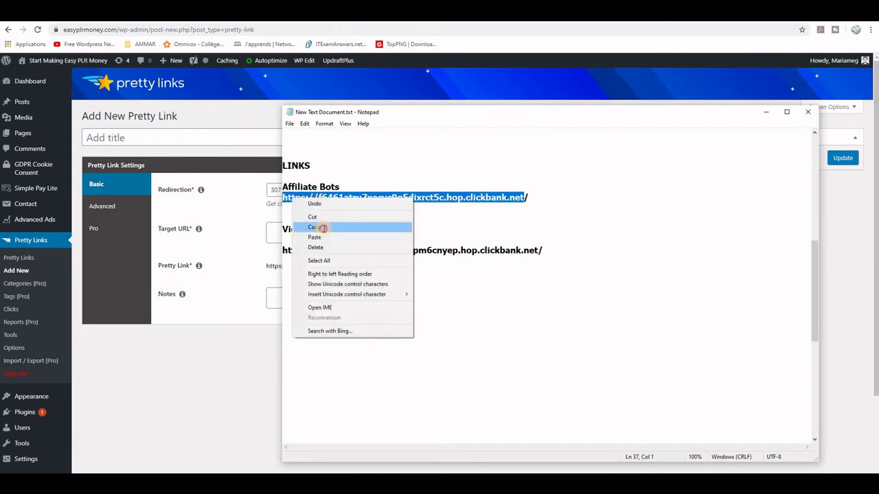
{"action": "left_click", "coordinate": [314, 228]}
{"action": "left_click", "coordinate": [234, 230]}
{"action": "left_click", "coordinate": [282, 232]}
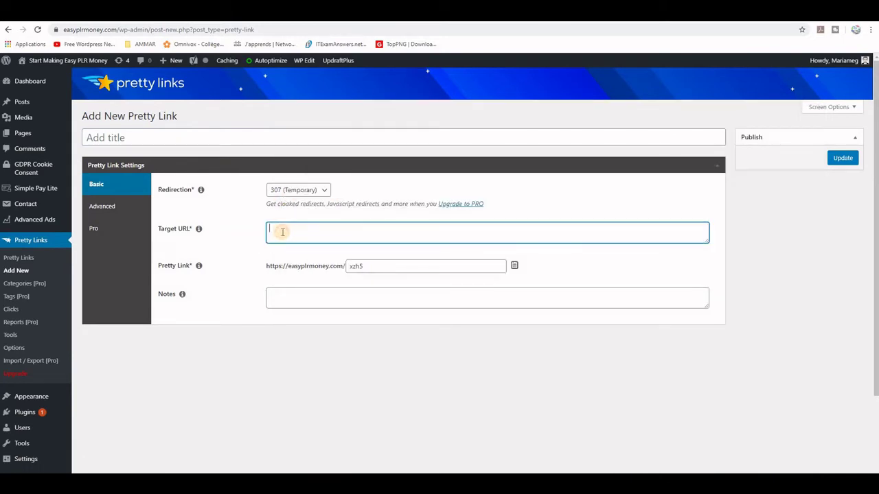
{"action": "right_click", "coordinate": [282, 232]}
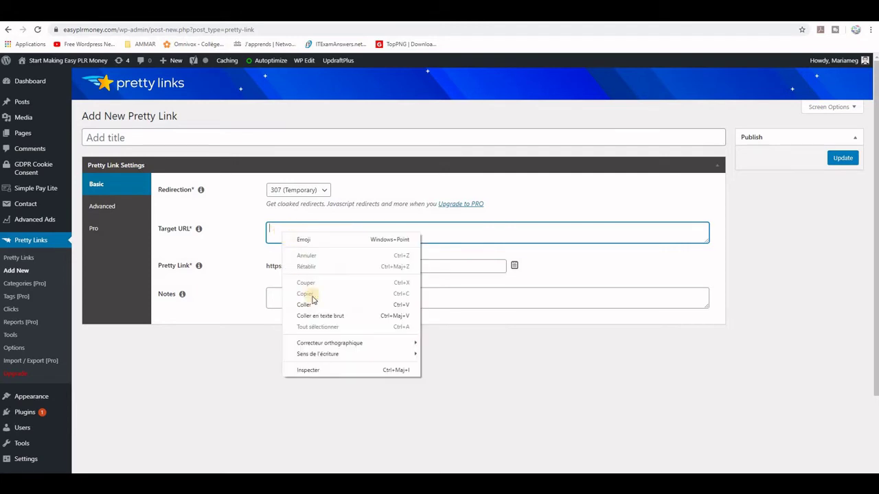
{"action": "left_click", "coordinate": [314, 305]}
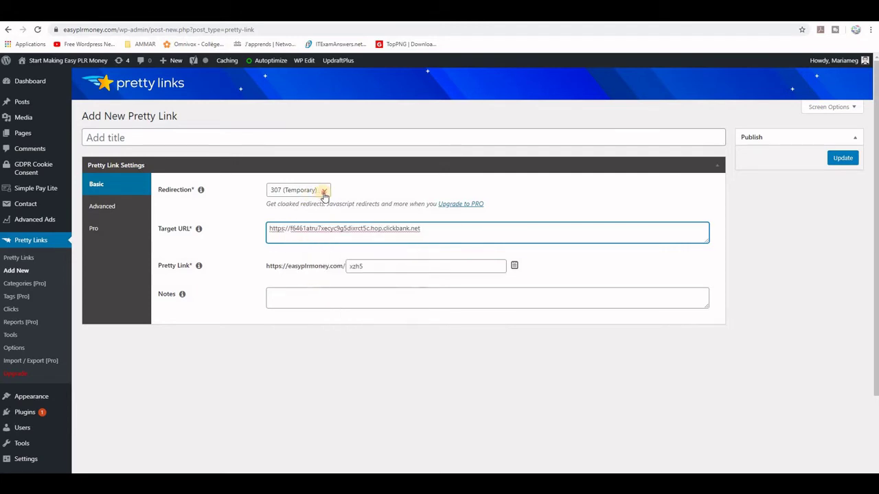
Step: Set 301 (Permanent) redirection and slug 'affiliatebots', then publish the Pretty Link
{"action": "left_click", "coordinate": [322, 191]}
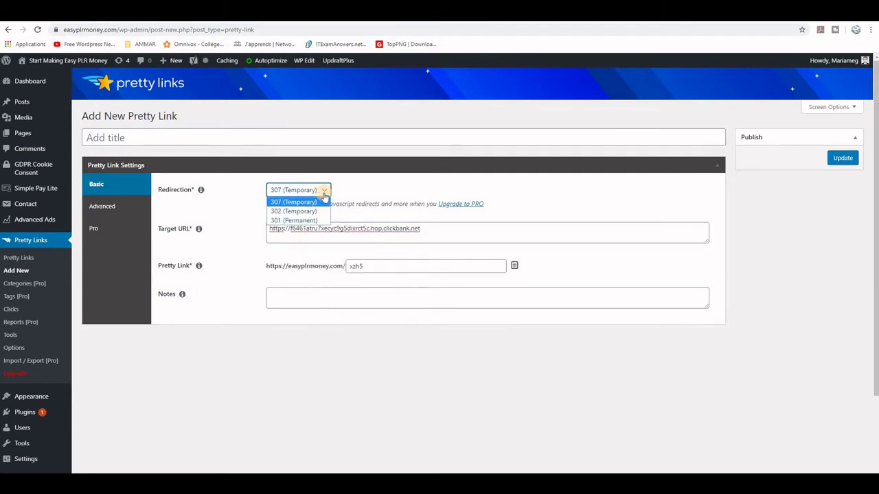
{"action": "left_click", "coordinate": [295, 220]}
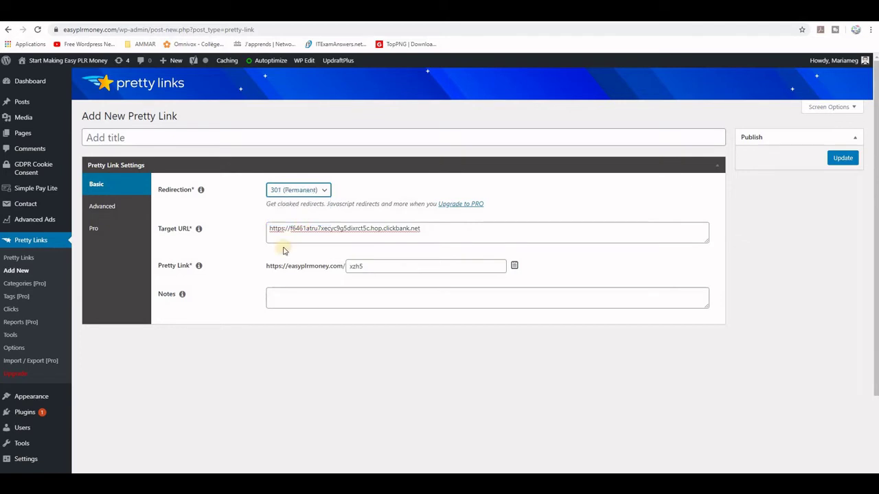
{"action": "double_click", "coordinate": [356, 266]}
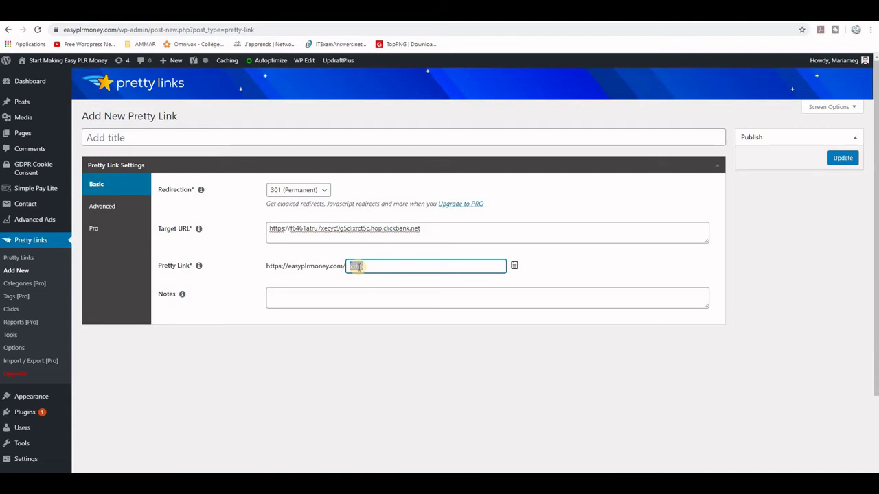
{"action": "type", "text": "af"}
{"action": "type", "text": "filiate "}
{"action": "type", "text": "bots"}
{"action": "key", "text": "Left"}
{"action": "key", "text": "Left"}
{"action": "key", "text": "Left"}
{"action": "key", "text": "Left"}
{"action": "key", "text": "BackSpace"}
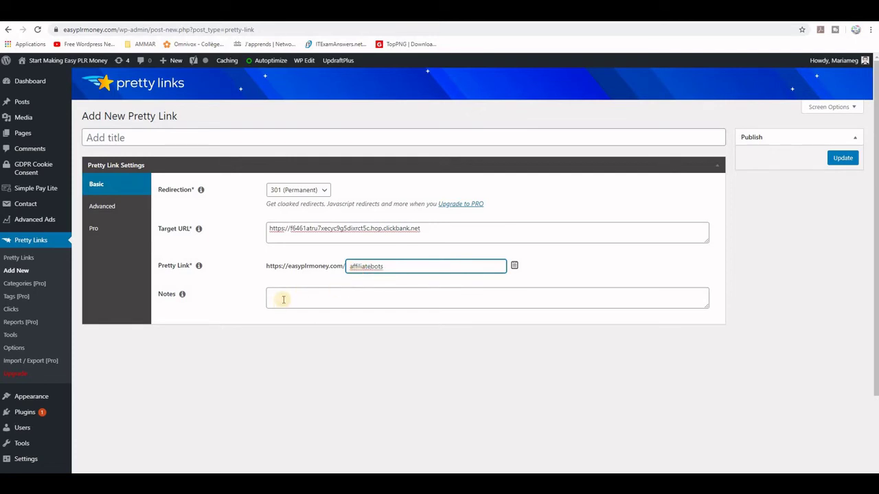
{"action": "left_click", "coordinate": [283, 299]}
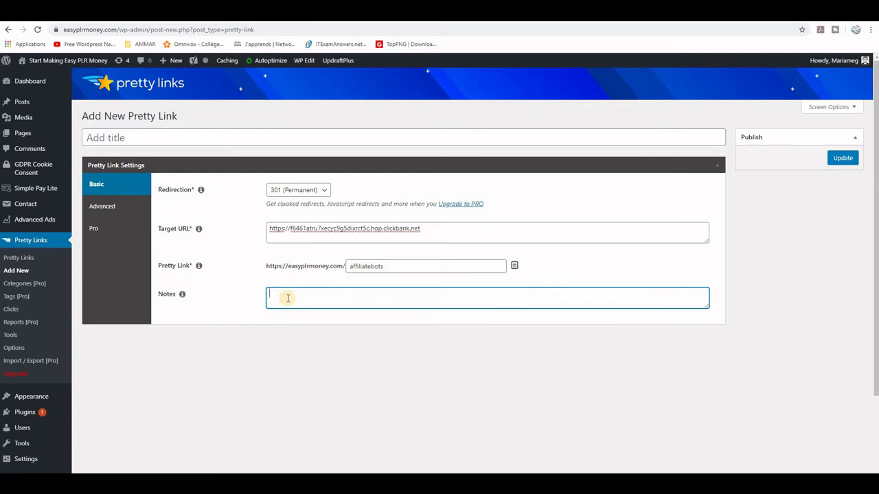
{"action": "left_click", "coordinate": [843, 162]}
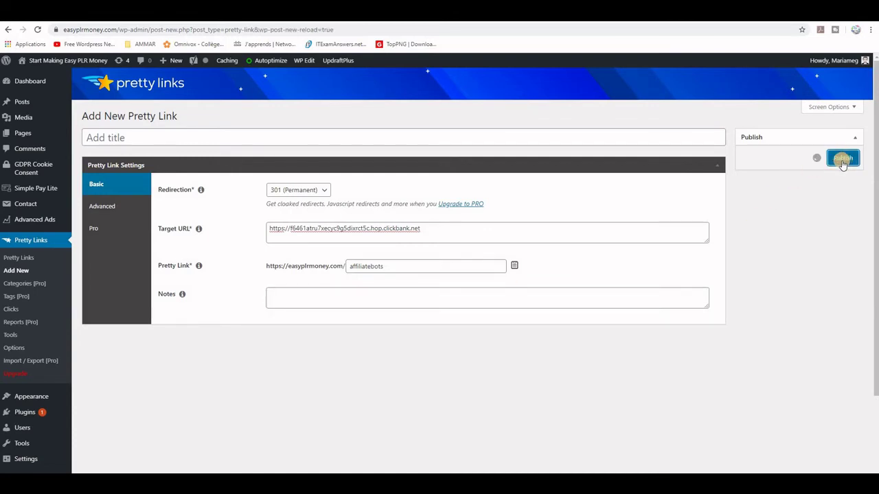
{"action": "left_click", "coordinate": [827, 164]}
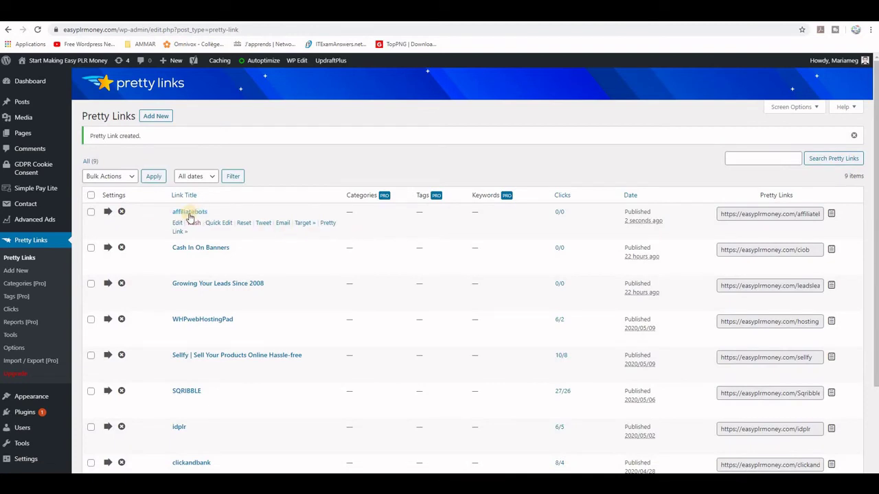
Step: Paste the easyplrmoney.com/affiliatebots short link below the Affiliate Bots HopLink in Notepad
{"action": "right_click", "coordinate": [327, 227]}
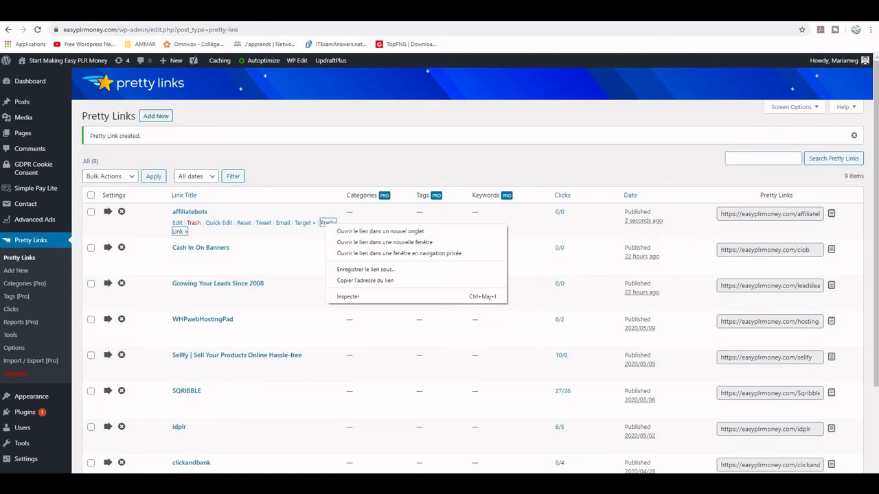
{"action": "left_click", "coordinate": [362, 280]}
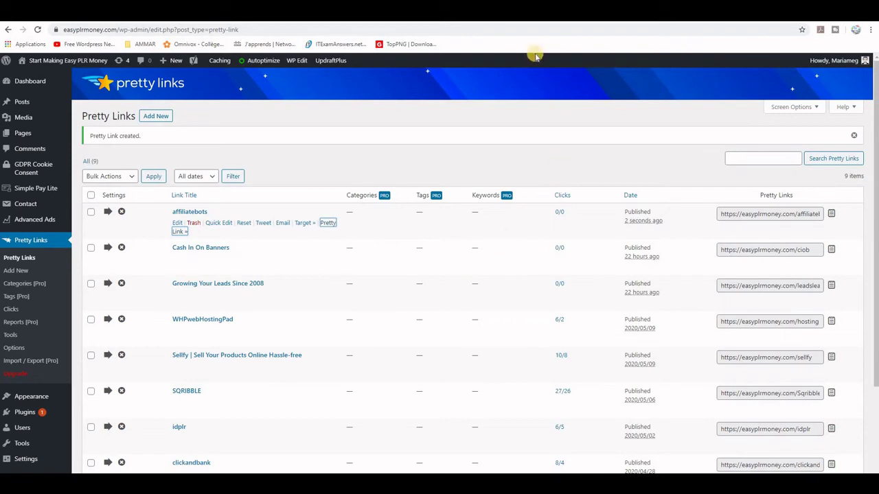
{"action": "left_click", "coordinate": [328, 472]}
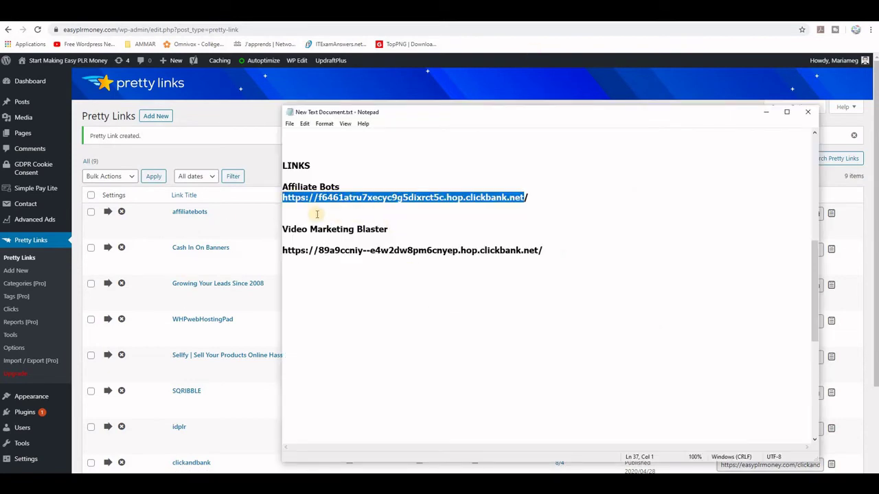
{"action": "left_click", "coordinate": [285, 208]}
{"action": "right_click", "coordinate": [287, 210]}
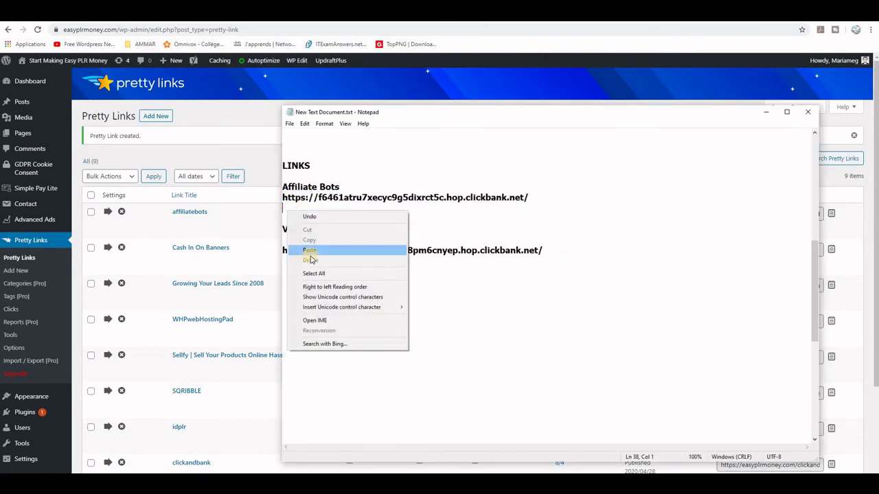
{"action": "left_click", "coordinate": [310, 252]}
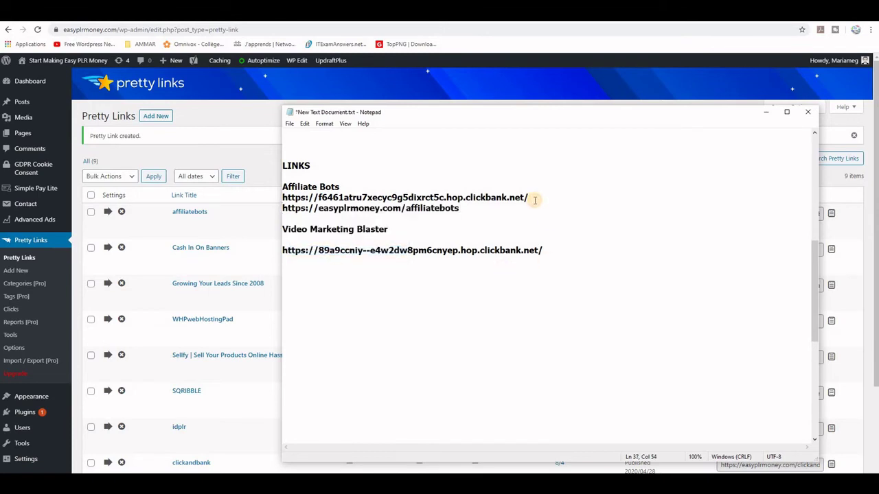
{"action": "key", "text": "Return"}
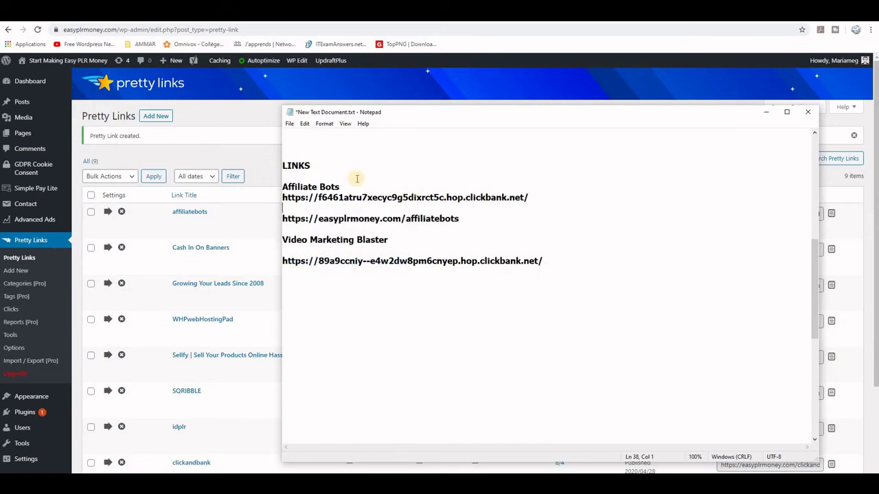
Step: Add blank lines under the Affiliate Bots heading and after the short link
{"action": "left_click", "coordinate": [354, 186]}
{"action": "key", "text": "Return"}
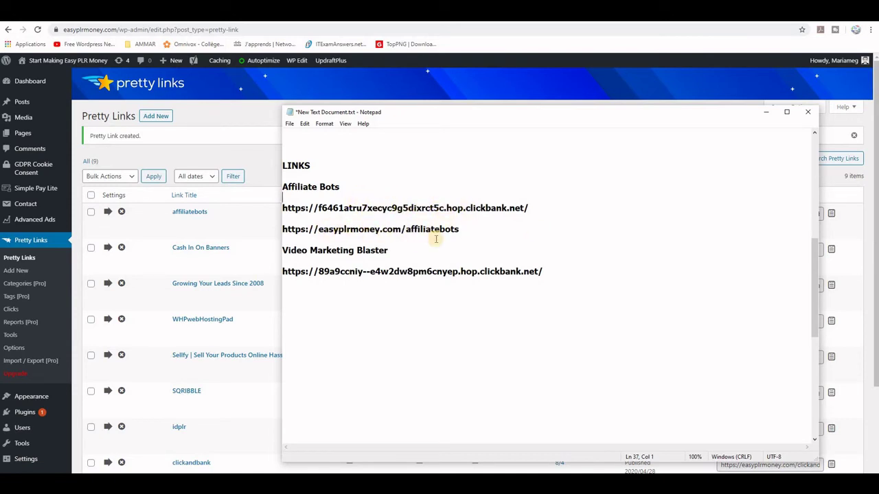
{"action": "left_click", "coordinate": [465, 230]}
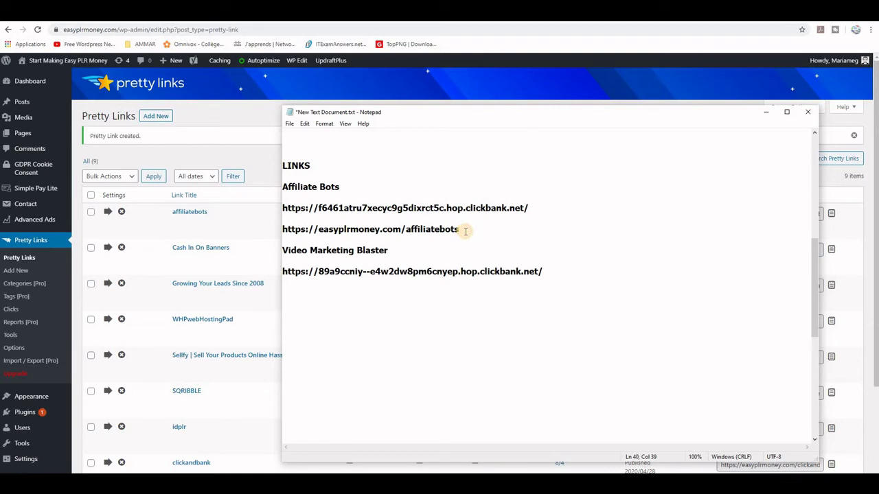
{"action": "key", "text": "Return"}
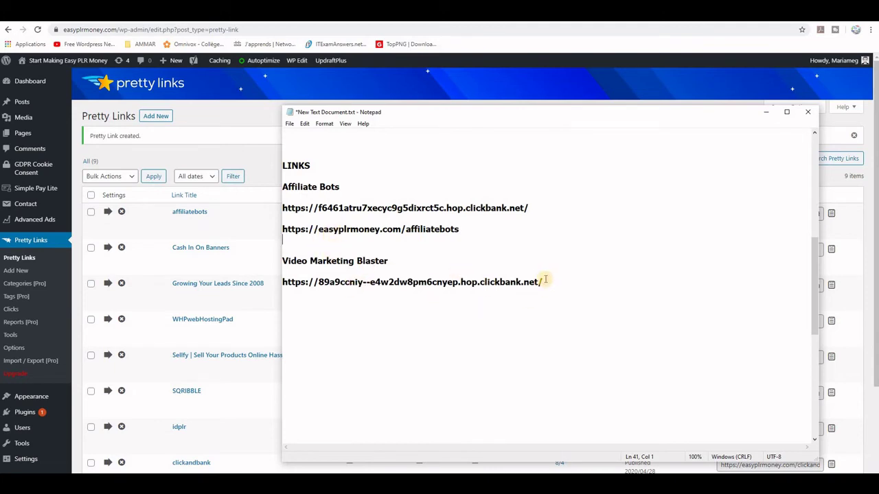
Step: Copy the Video Marketing Blaster HopLink and start a new Pretty Link
{"action": "left_click_drag", "start_coordinate": [540, 282], "coordinate": [283, 282]}
{"action": "right_click", "coordinate": [297, 283]}
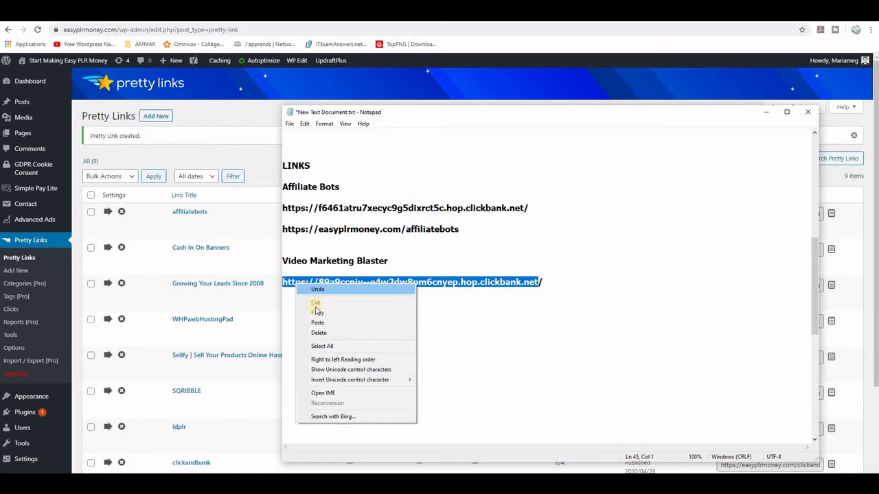
{"action": "left_click", "coordinate": [316, 312]}
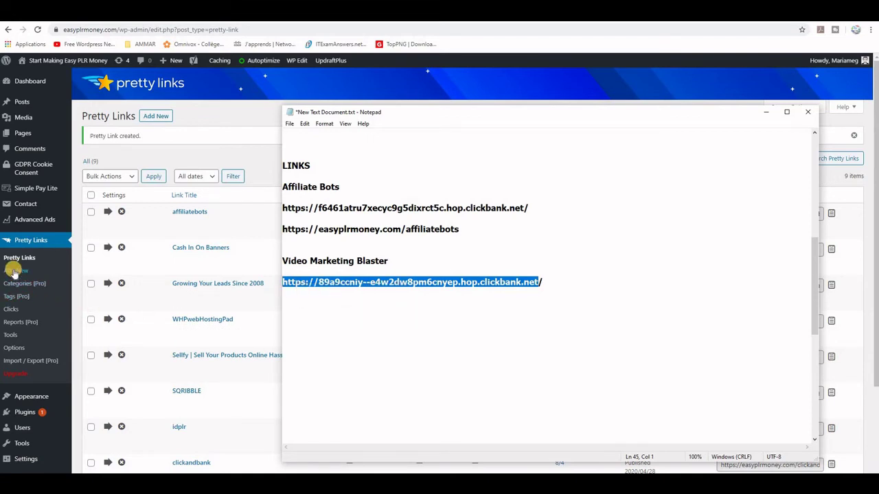
{"action": "left_click", "coordinate": [14, 271]}
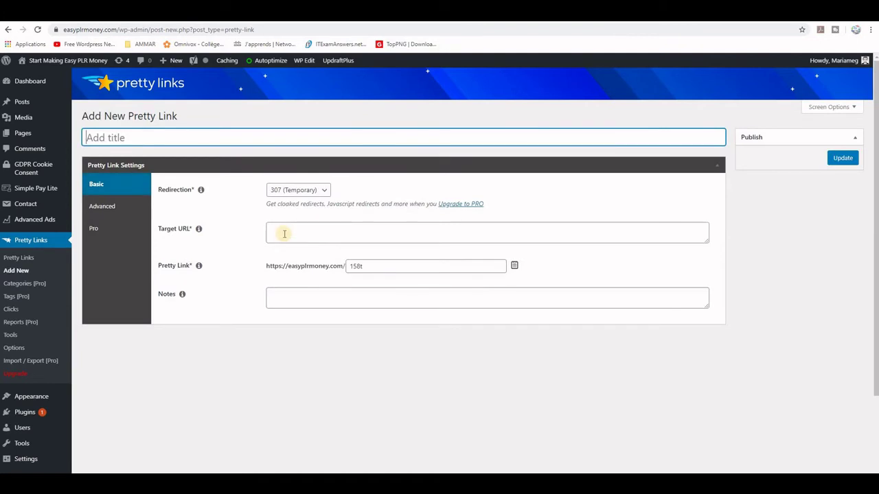
Step: Target the Video Marketing Blaster HopLink with a 301 redirect and slug 'videomarketing', then publish
{"action": "left_click", "coordinate": [289, 235]}
{"action": "right_click", "coordinate": [284, 237]}
{"action": "left_click", "coordinate": [309, 307]}
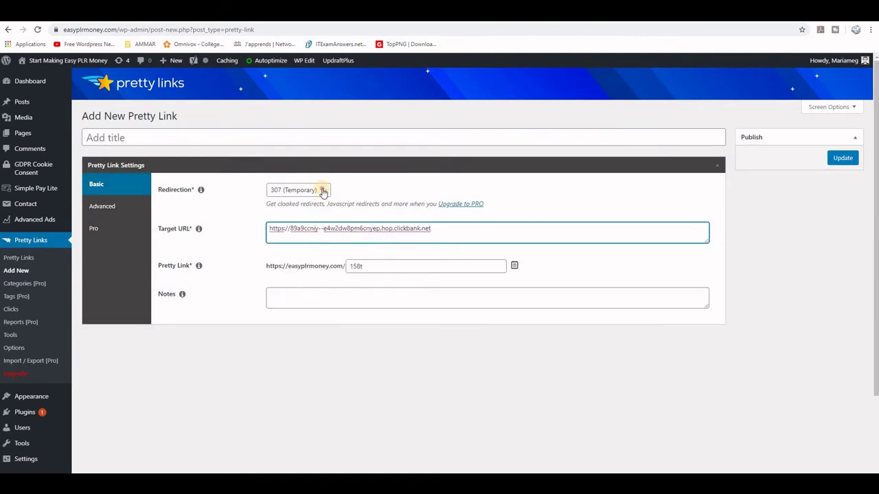
{"action": "left_click", "coordinate": [322, 191]}
{"action": "left_click", "coordinate": [309, 220]}
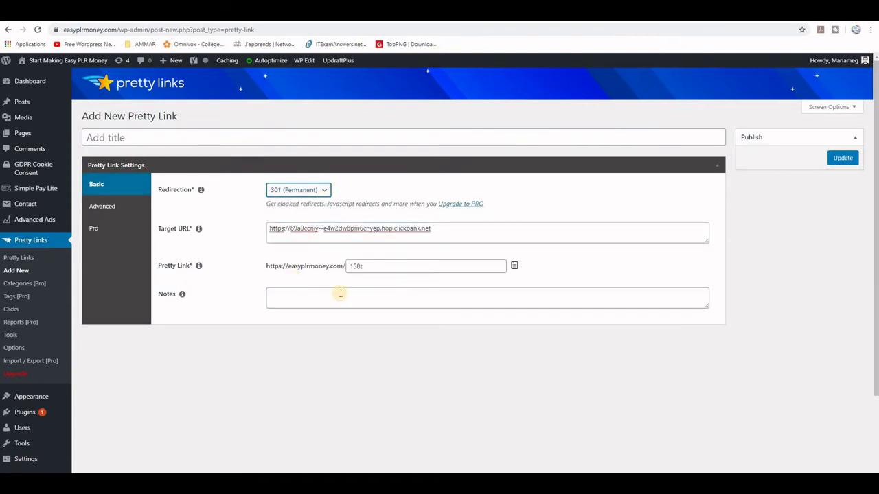
{"action": "double_click", "coordinate": [355, 267]}
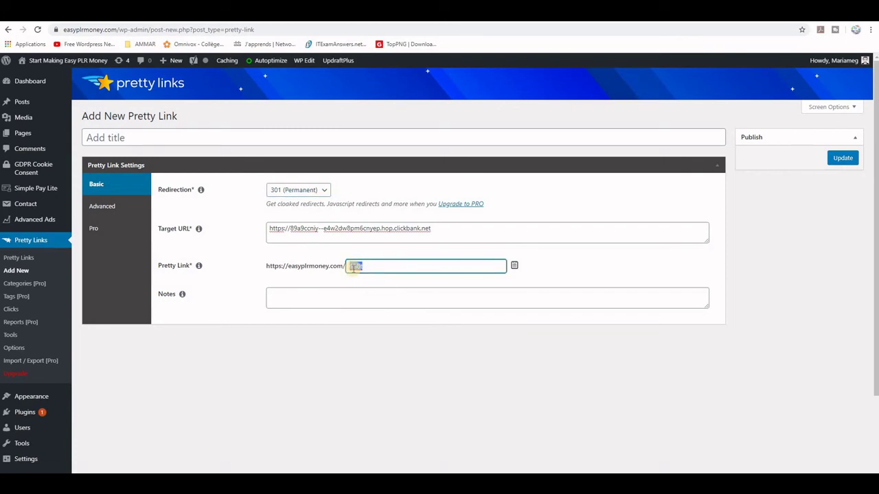
{"action": "type", "text": "vid"}
{"action": "type", "text": "eomarke"}
{"action": "type", "text": "ting"}
{"action": "left_click", "coordinate": [843, 158]}
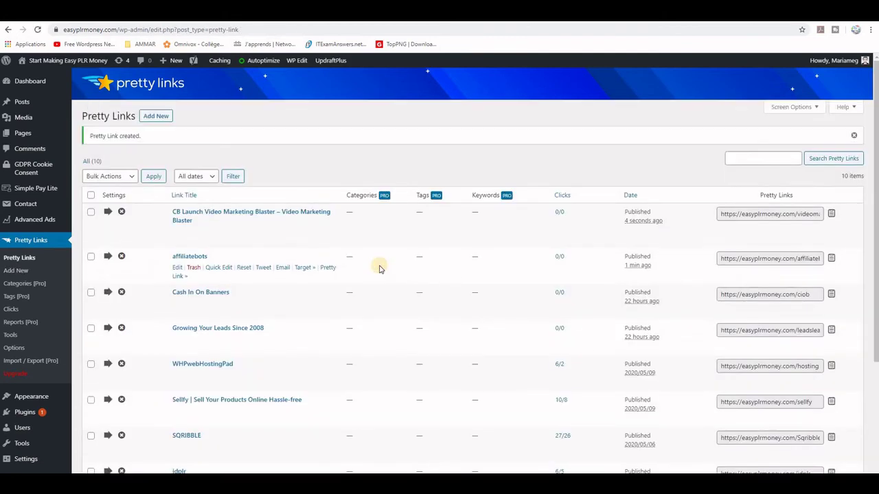
{"action": "mouse_move", "coordinate": [251, 215]}
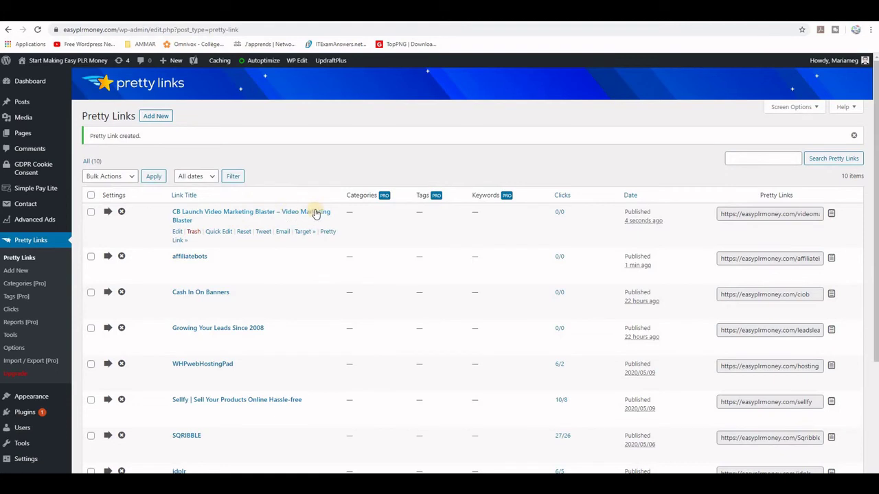
Step: Paste the videomarketing Pretty Link address into Notepad under Video Marketing Blaster
{"action": "right_click", "coordinate": [329, 235]}
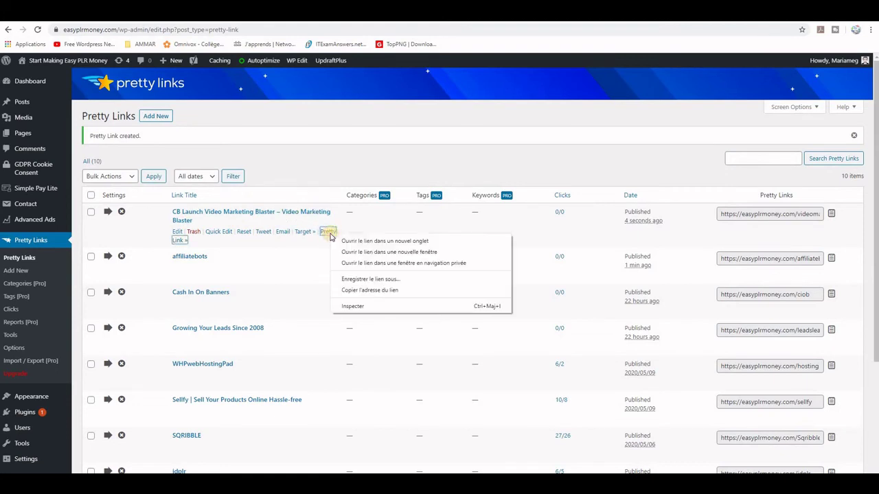
{"action": "left_click", "coordinate": [383, 295]}
{"action": "key", "text": "alt+Tab"}
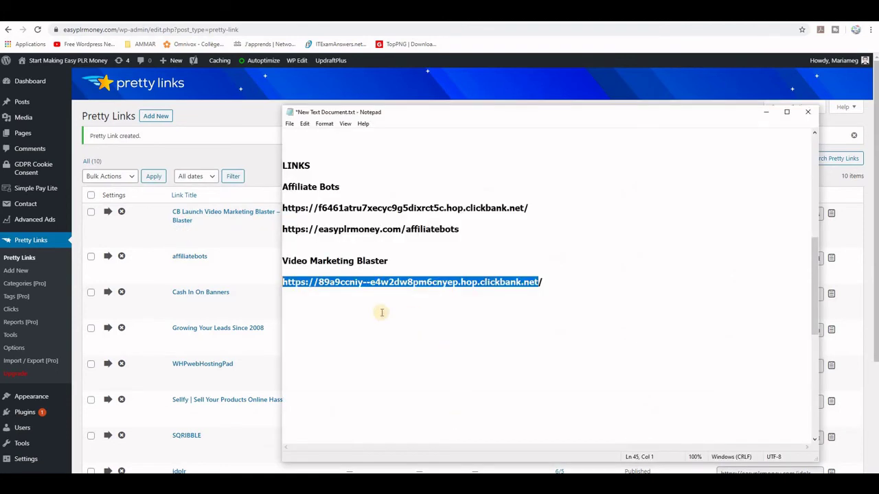
{"action": "left_click", "coordinate": [340, 308]}
{"action": "left_click", "coordinate": [292, 304]}
{"action": "right_click", "coordinate": [298, 306]}
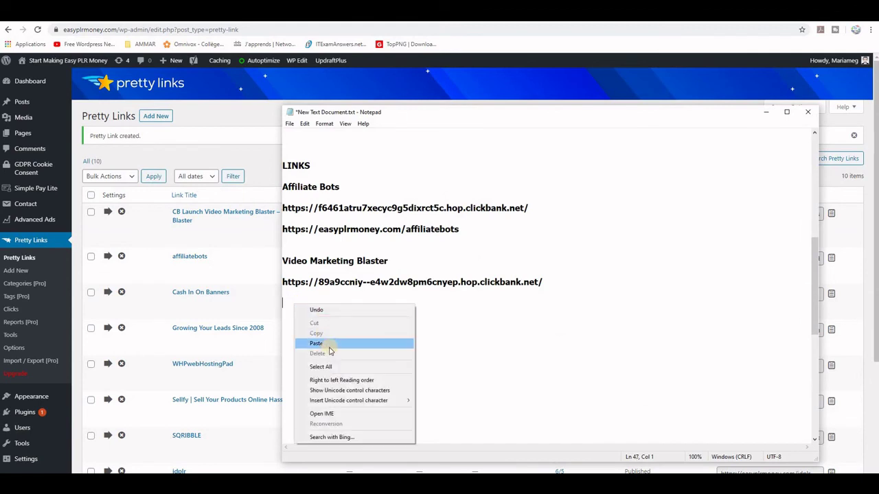
{"action": "left_click", "coordinate": [330, 344]}
{"action": "left_click", "coordinate": [495, 329]}
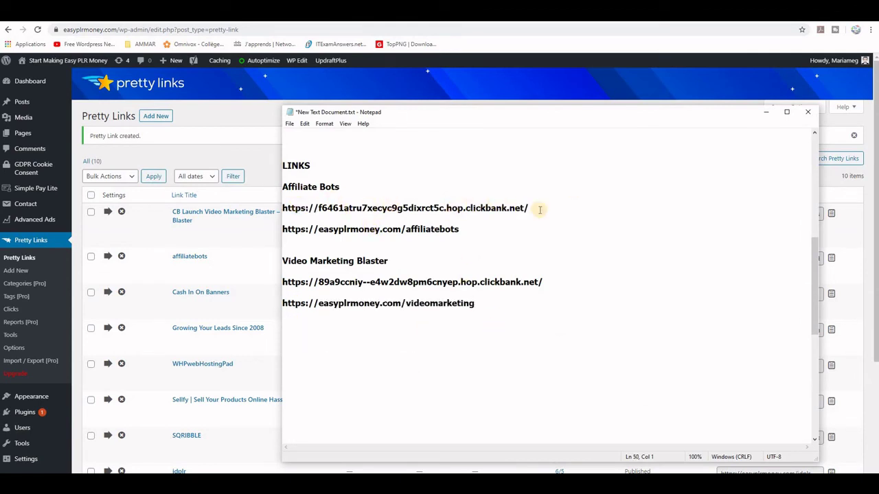
Step: Delete the Affiliate Bots and Video Marketing Blaster ClickBank hoplinks from Notepad
{"action": "left_click_drag", "start_coordinate": [530, 208], "coordinate": [291, 215]}
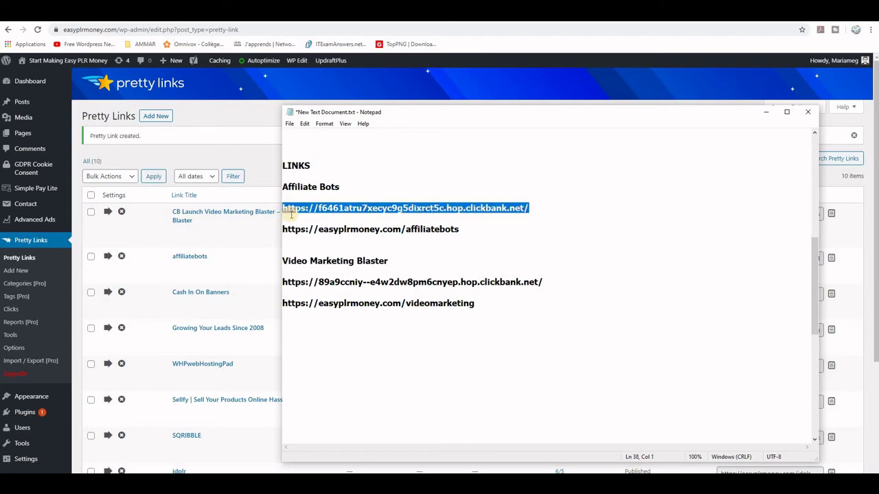
{"action": "key", "text": "Delete"}
{"action": "left_click_drag", "start_coordinate": [543, 282], "coordinate": [479, 282]}
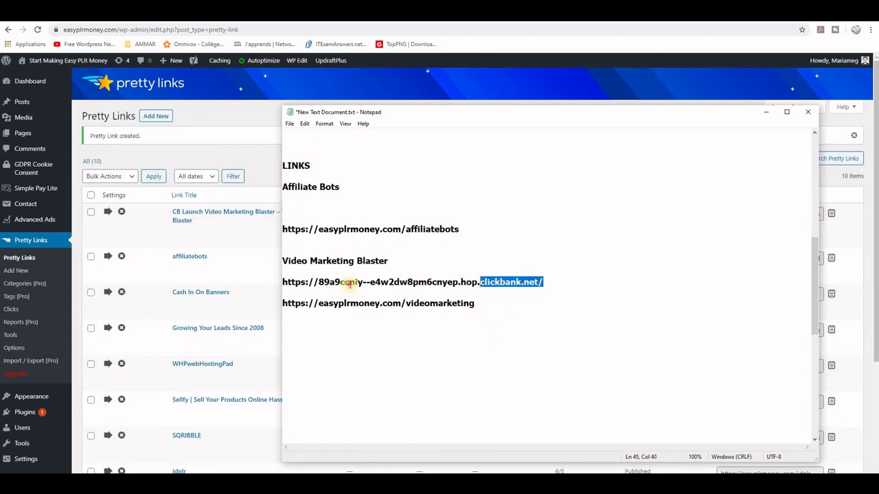
{"action": "left_click_drag", "start_coordinate": [349, 284], "coordinate": [284, 282]}
{"action": "key", "text": "Delete"}
{"action": "left_click", "coordinate": [545, 313]}
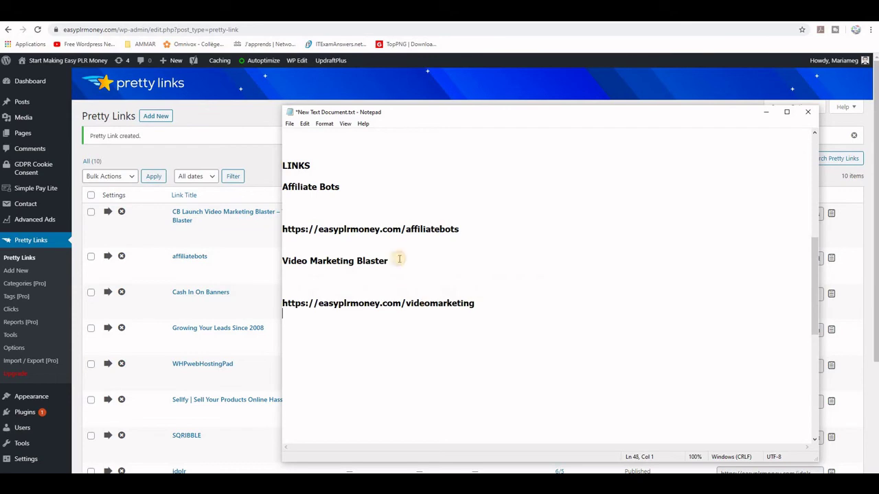